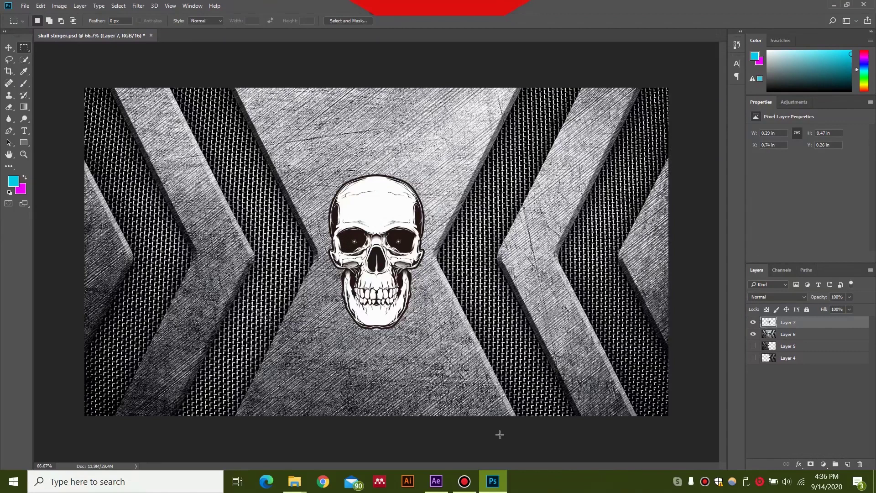
# Toggle the metal background layer off and on to view the skull alone.
pyautogui.click(753, 334)
pyautogui.click(753, 334)
pyautogui.click(754, 334)
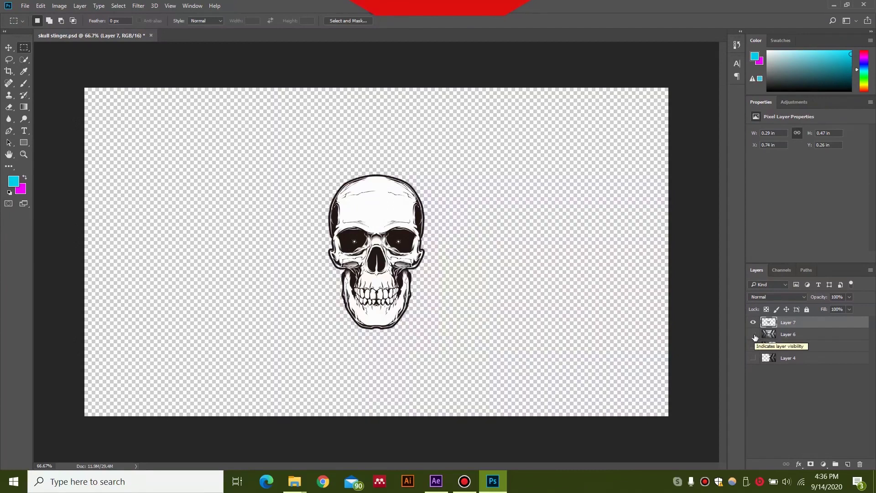
pyautogui.click(754, 335)
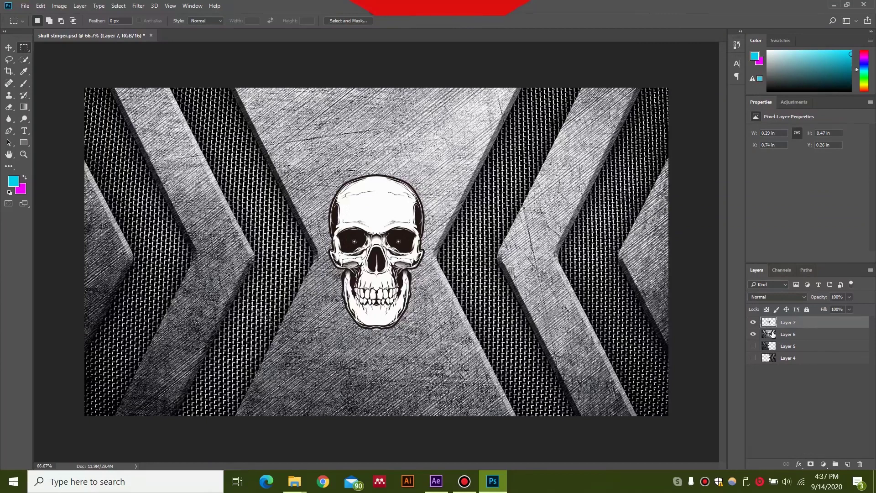
# Merge the skull layer and the metal background layer into one layer.
pyautogui.keyDown('shift'); pyautogui.click(815, 337); pyautogui.keyUp('shift')
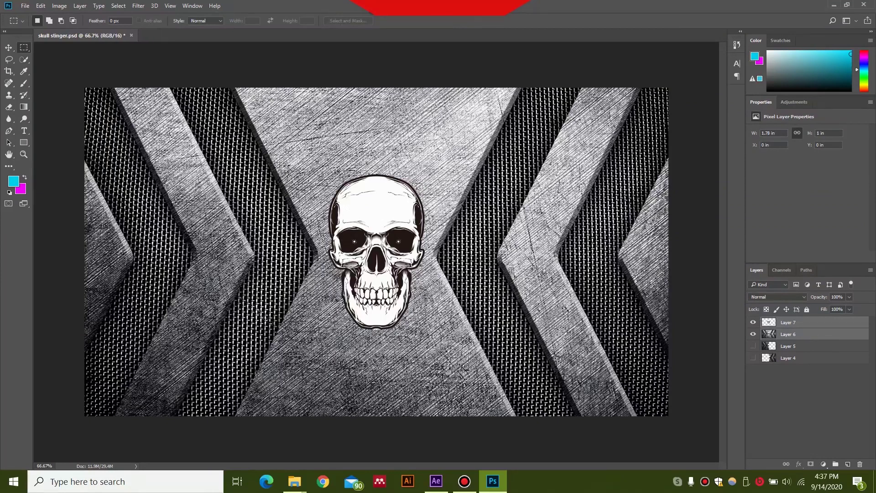
pyautogui.rightClick(814, 335)
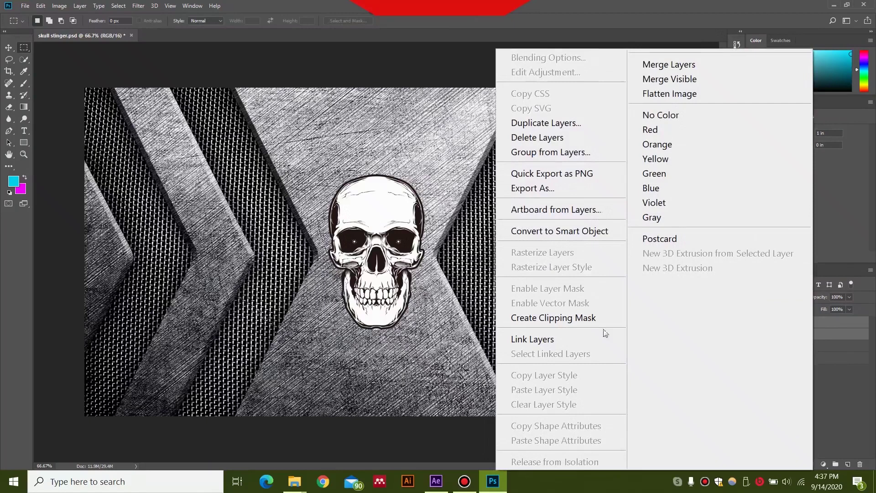
pyautogui.click(708, 64)
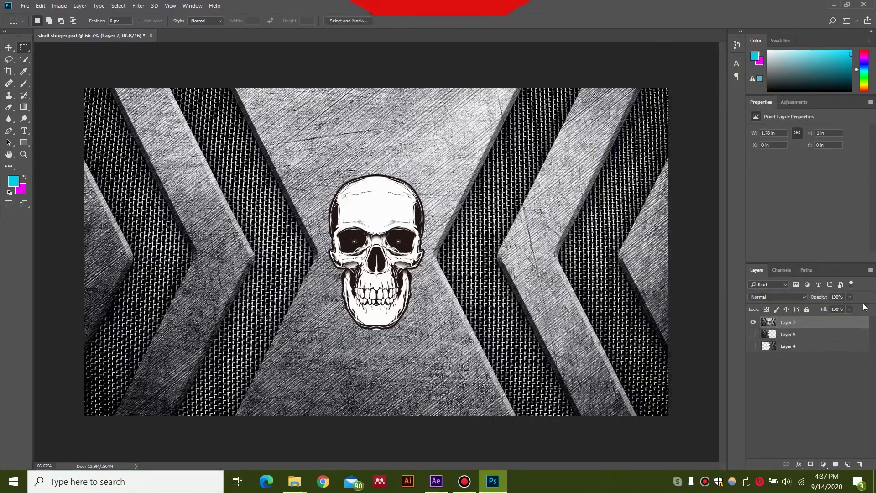
# Turn on rulers and place a vertical guide through the skull's centre.
pyautogui.click(754, 323)
pyautogui.click(753, 323)
pyautogui.hotkey('ctrl', 'r')
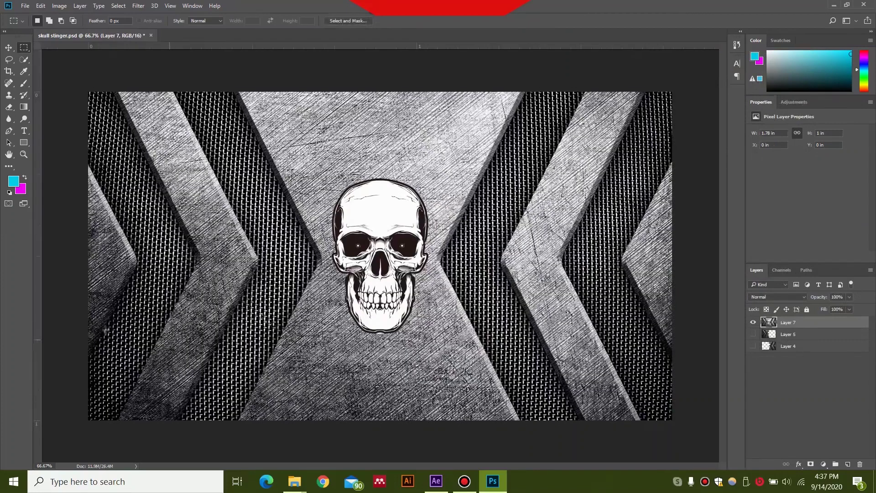
pyautogui.moveTo(39, 315); pyautogui.dragTo(382, 313)
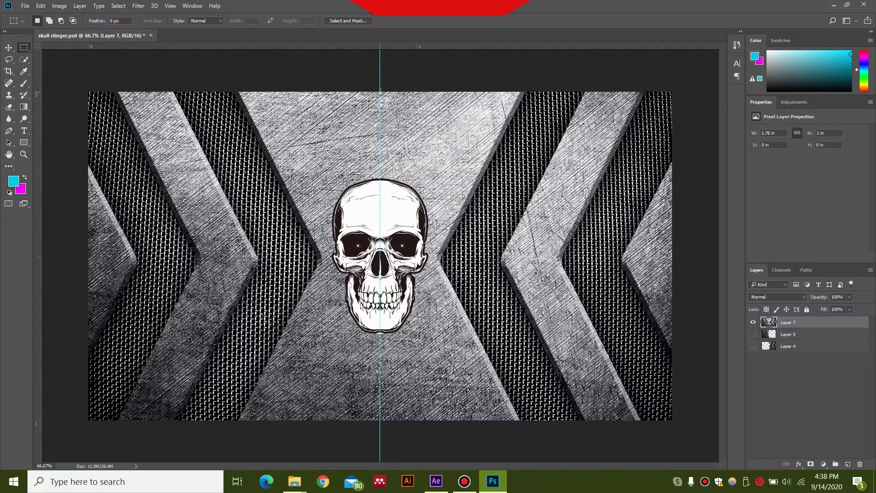
# Cut the artwork's left half, up to the guide, onto its own layer with Layer Via Cut.
pyautogui.moveTo(380, 91); pyautogui.dragTo(85, 440)
pyautogui.rightClick(263, 160)
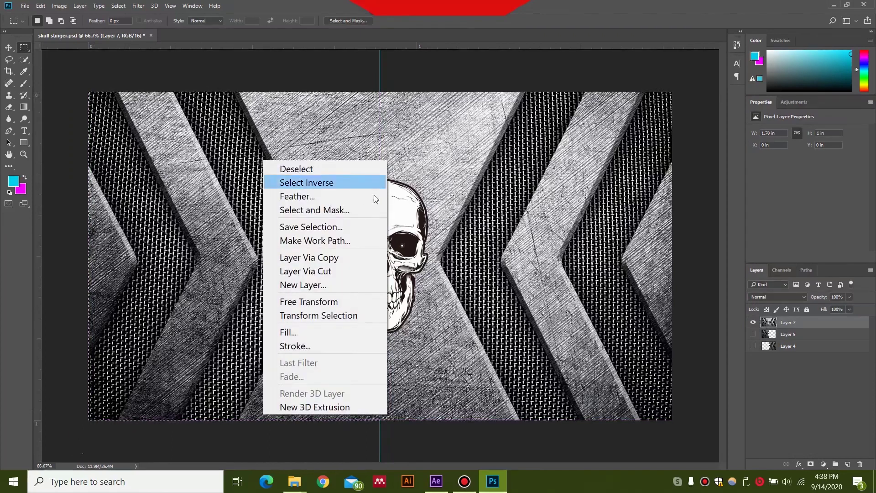
pyautogui.click(348, 267)
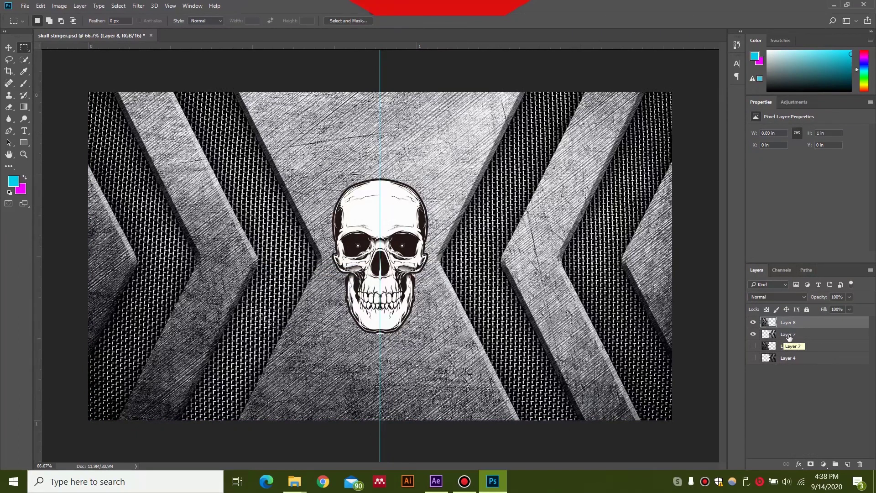
pyautogui.click(754, 323)
pyautogui.click(753, 323)
pyautogui.click(753, 346)
pyautogui.click(754, 335)
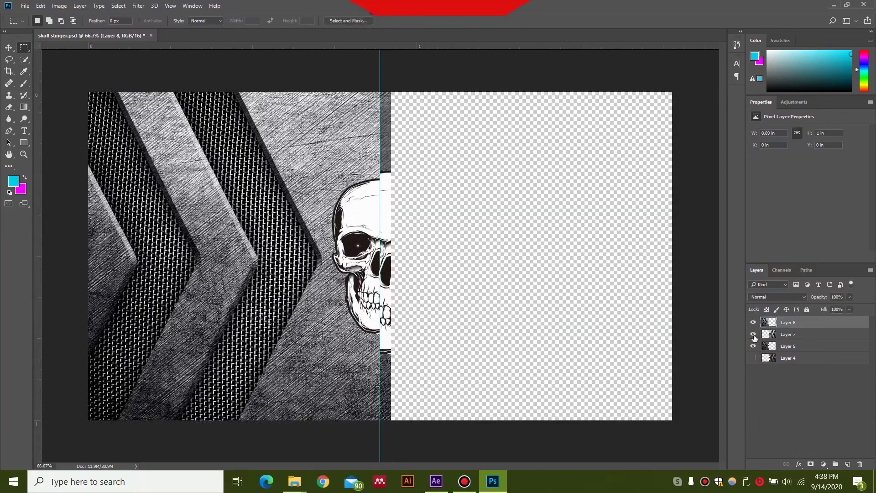
pyautogui.click(753, 335)
pyautogui.click(753, 346)
# Rename the two halves' layers to 'left' and 'right'.
pyautogui.doubleClick(788, 323)
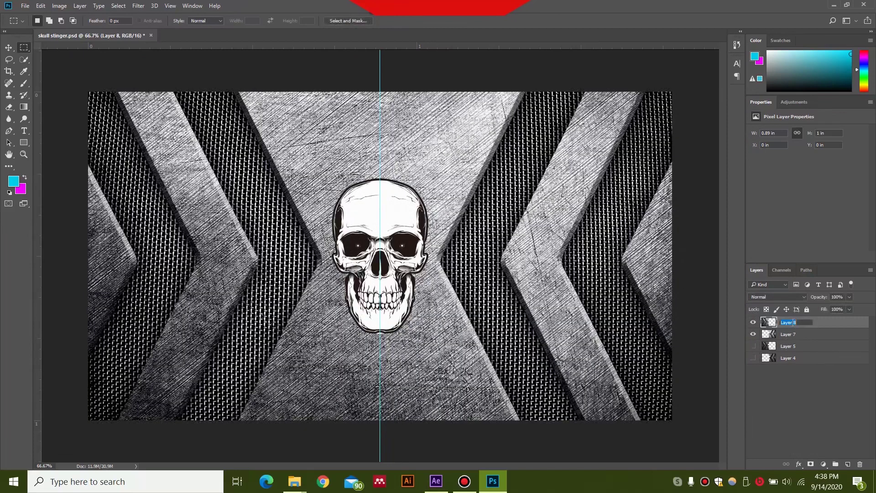
pyautogui.press('BackSpace')
pyautogui.press('Return')
pyautogui.doubleClick(788, 334)
pyautogui.write('right')
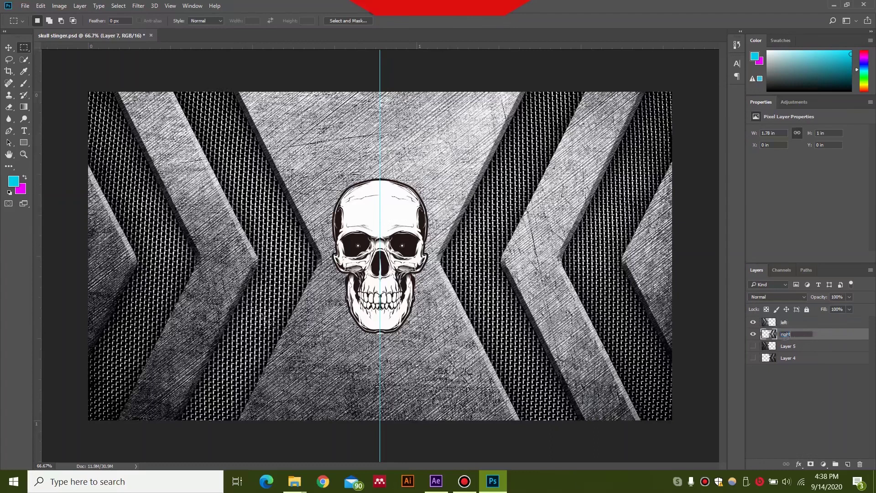
pyautogui.press('Return')
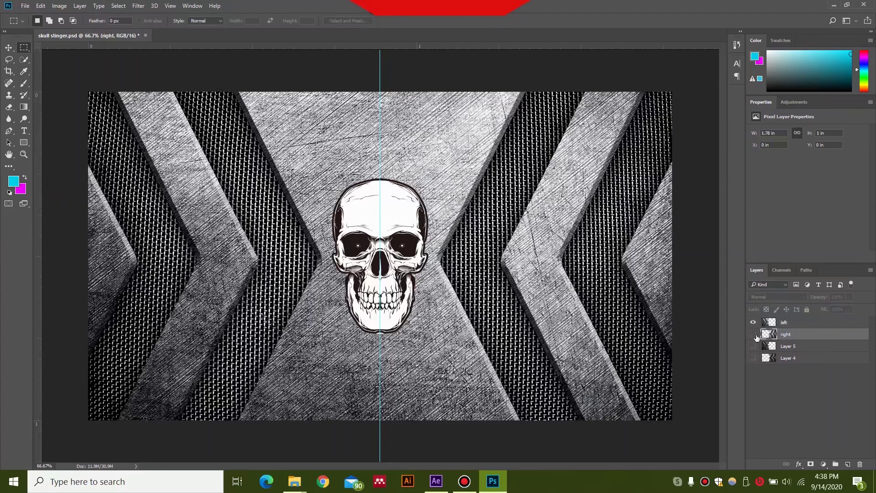
pyautogui.click(754, 334)
pyautogui.click(753, 335)
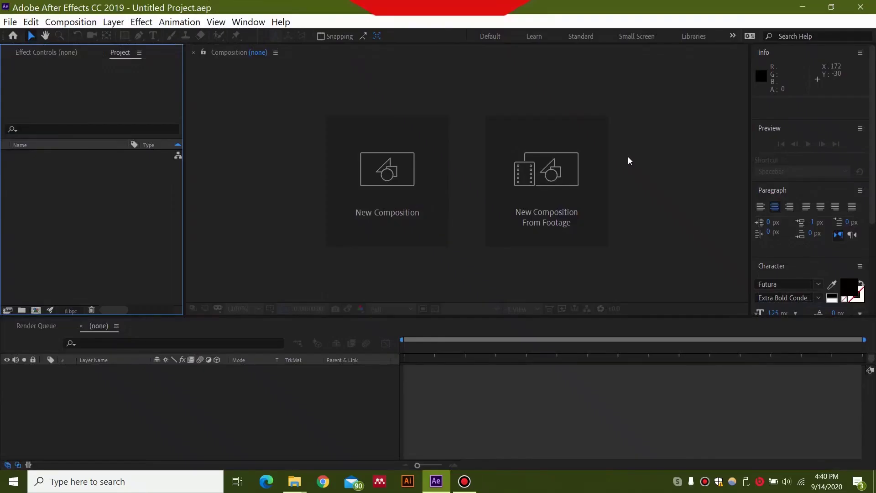
# Create Comp 1 at 1920×1080, 30 fps, with the duration set to 0:00:05:00.
pyautogui.click(399, 228)
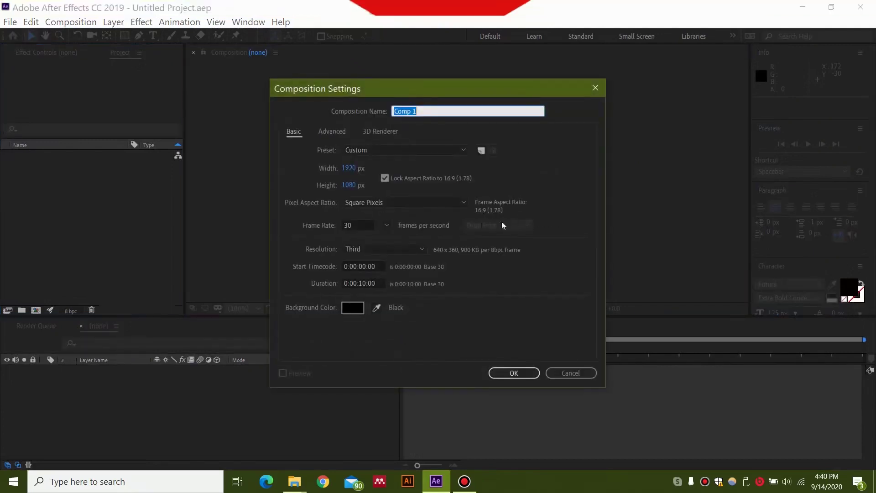
pyautogui.click(368, 284)
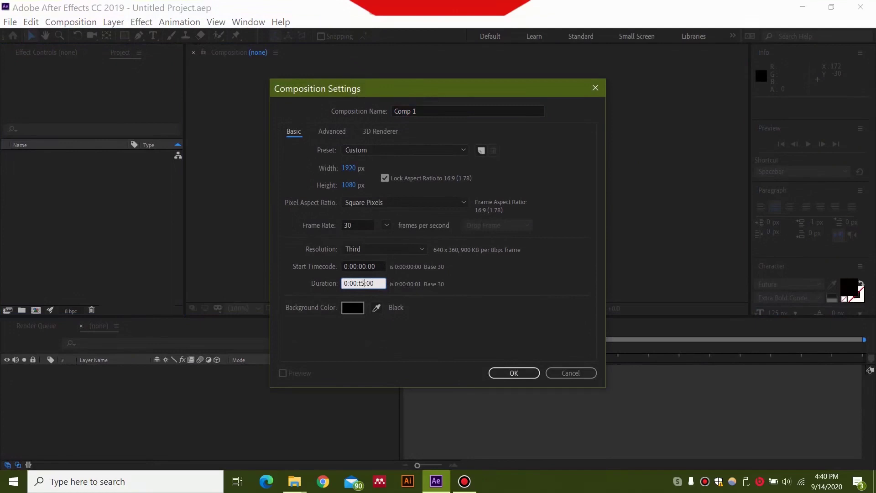
pyautogui.press('BackSpace')
pyautogui.write('05:')
pyautogui.click(505, 373)
# Import skull stinger practice.psd as a layered composition and open it in the timeline.
pyautogui.click(505, 374)
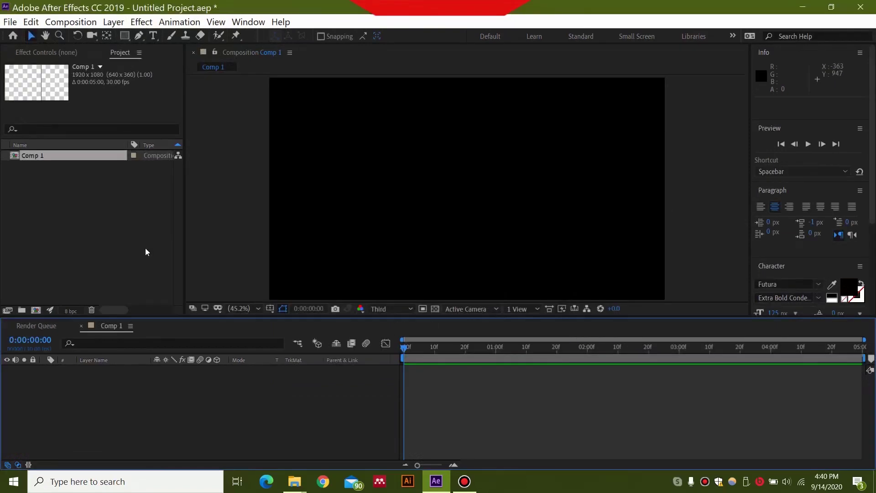
pyautogui.rightClick(42, 185)
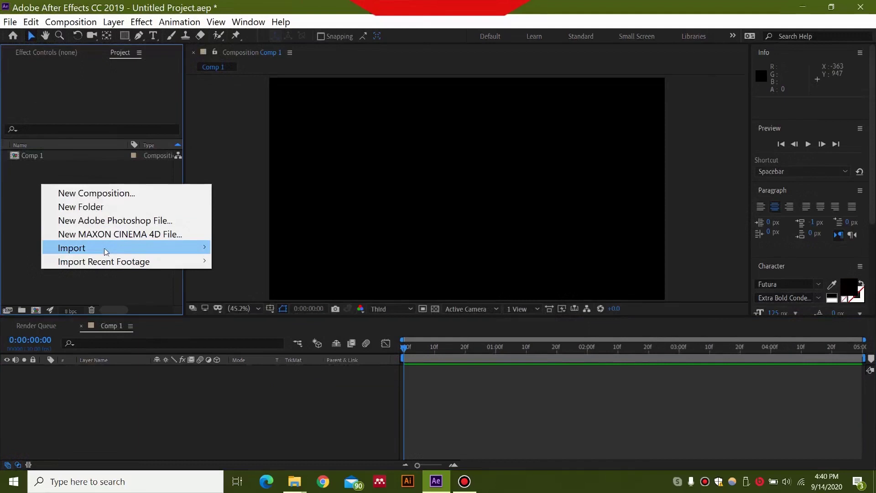
pyautogui.moveTo(104, 247)
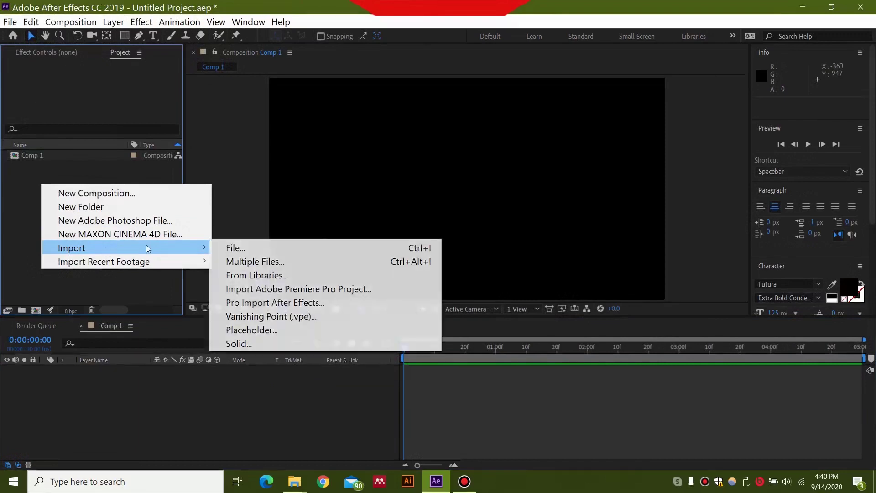
pyautogui.click(227, 247)
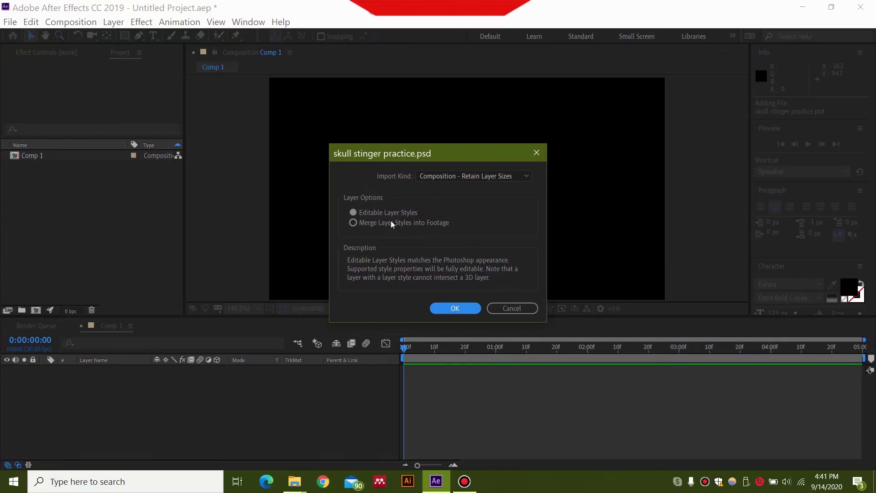
pyautogui.click(457, 309)
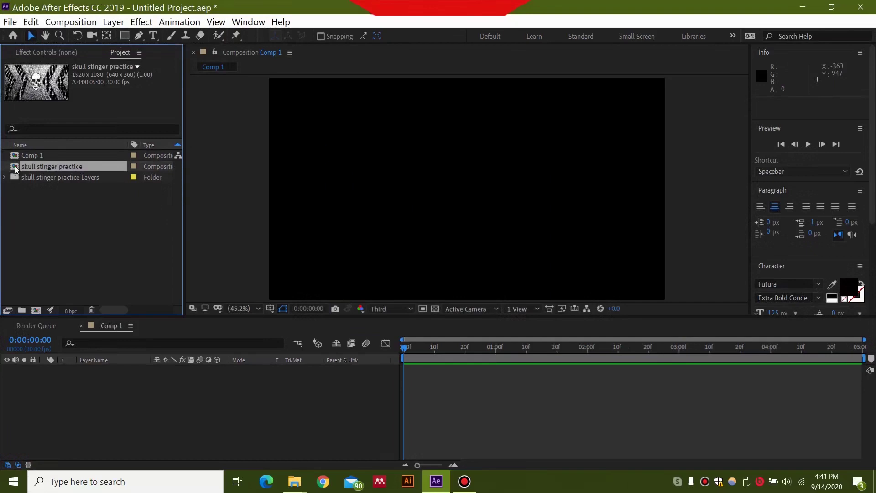
pyautogui.doubleClick(15, 168)
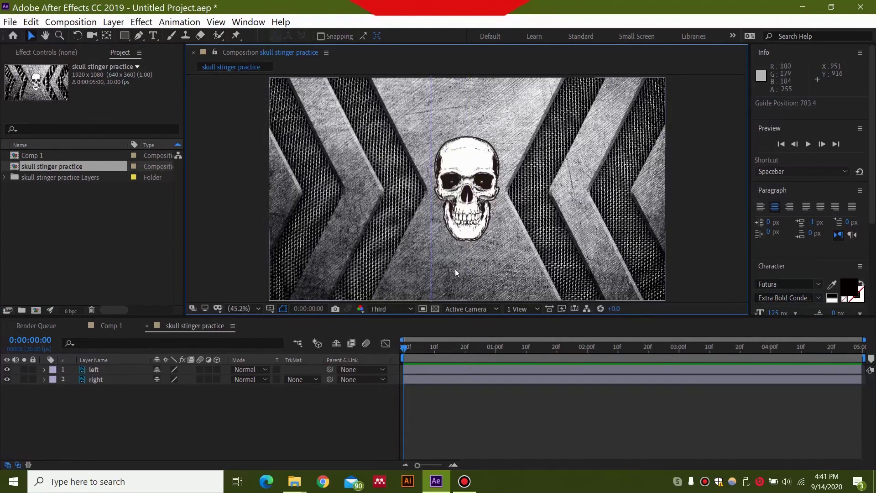
# Shift the guide left, check both halves are visible, and move to 0:00:00:15.
pyautogui.moveTo(467, 269); pyautogui.dragTo(250, 268)
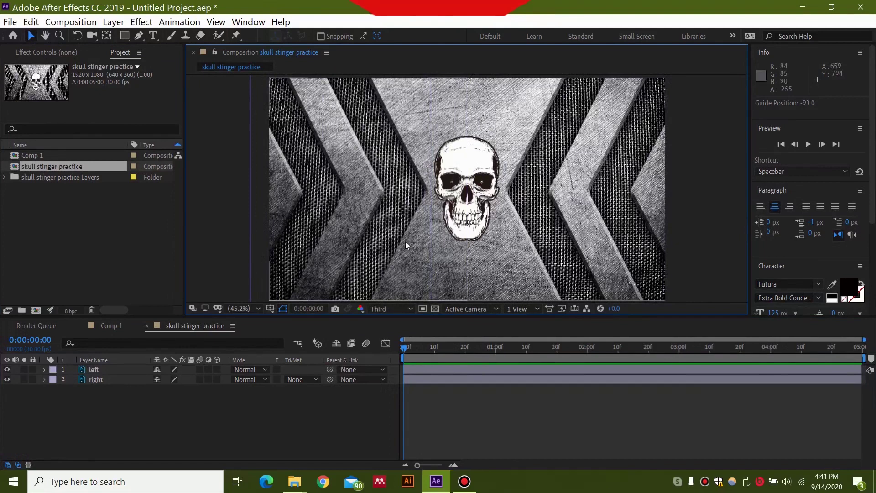
pyautogui.click(8, 370)
pyautogui.click(6, 379)
pyautogui.click(7, 380)
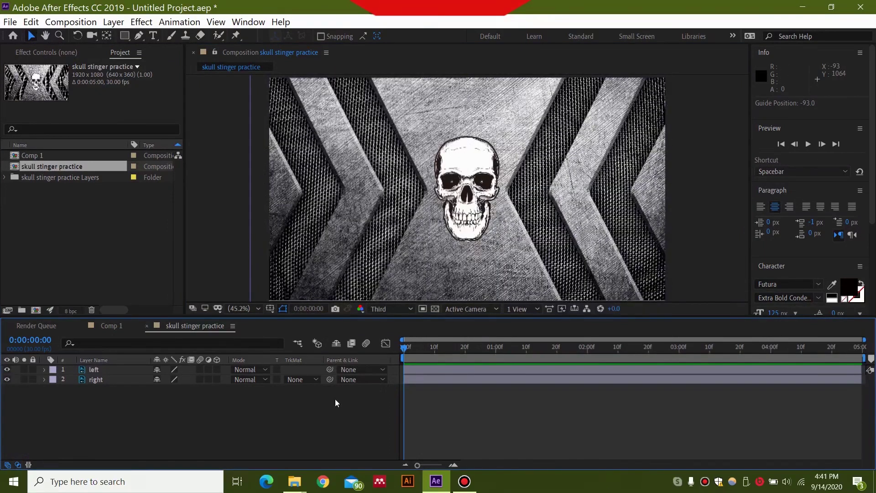
pyautogui.click(418, 350)
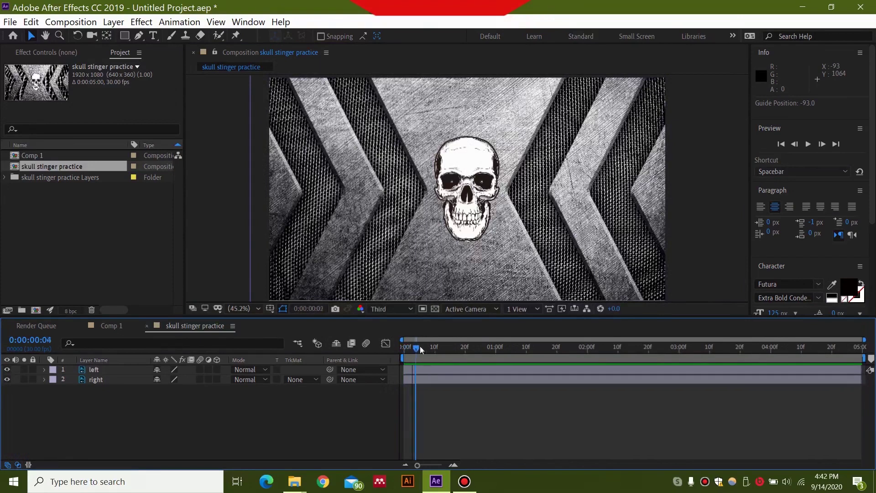
pyautogui.moveTo(421, 350); pyautogui.dragTo(449, 350)
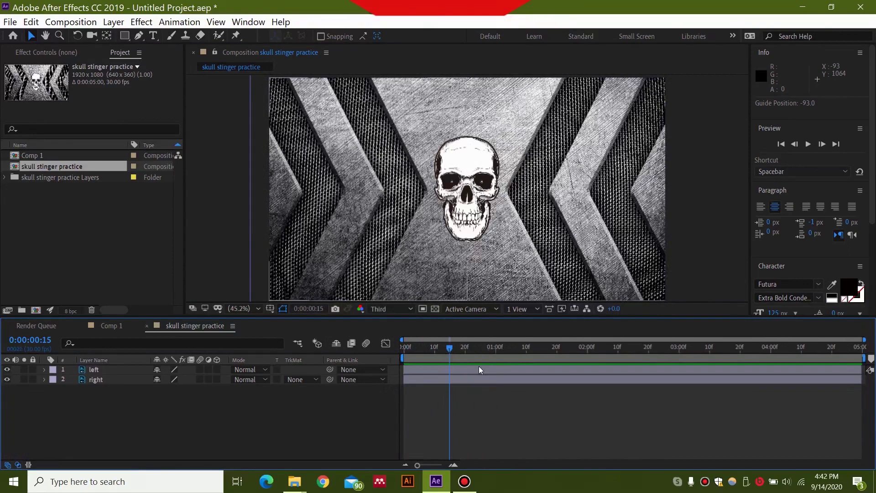
# Add Position keyframes for left (480,540.5) and right (960,540) at frame 15.
pyautogui.click(108, 368)
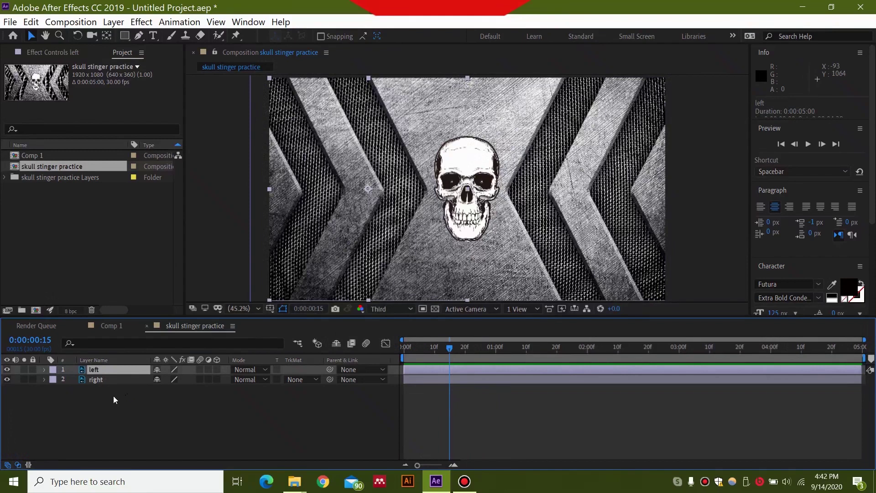
pyautogui.press('p')
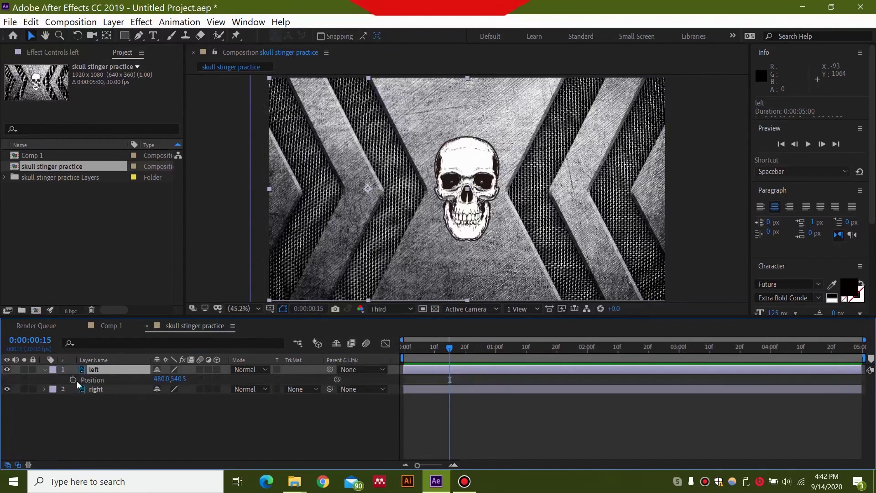
pyautogui.click(73, 380)
pyautogui.click(117, 390)
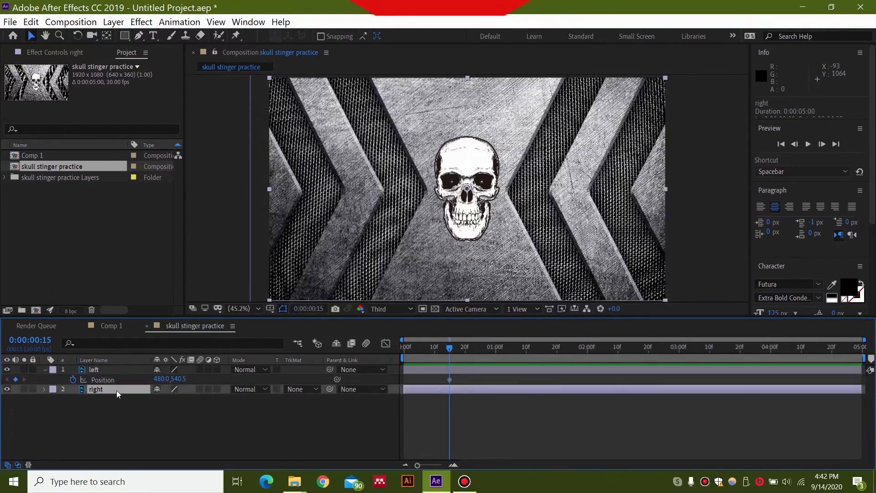
pyautogui.press('p')
pyautogui.click(73, 399)
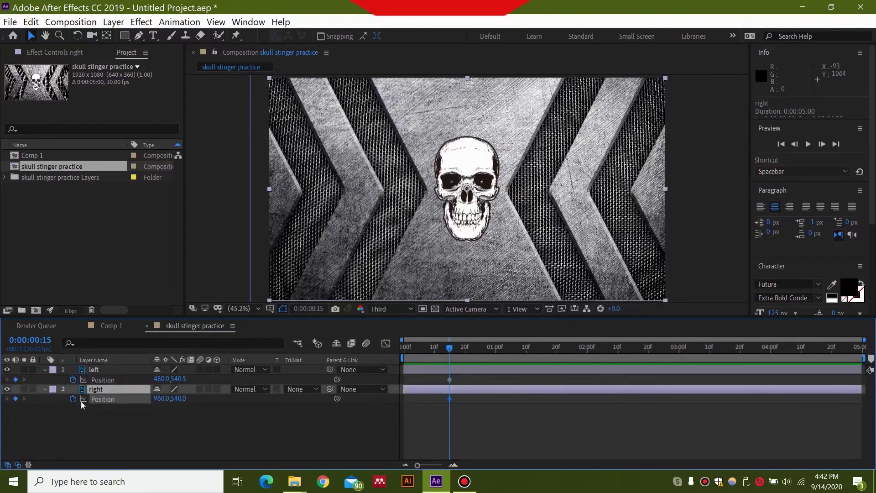
pyautogui.click(83, 404)
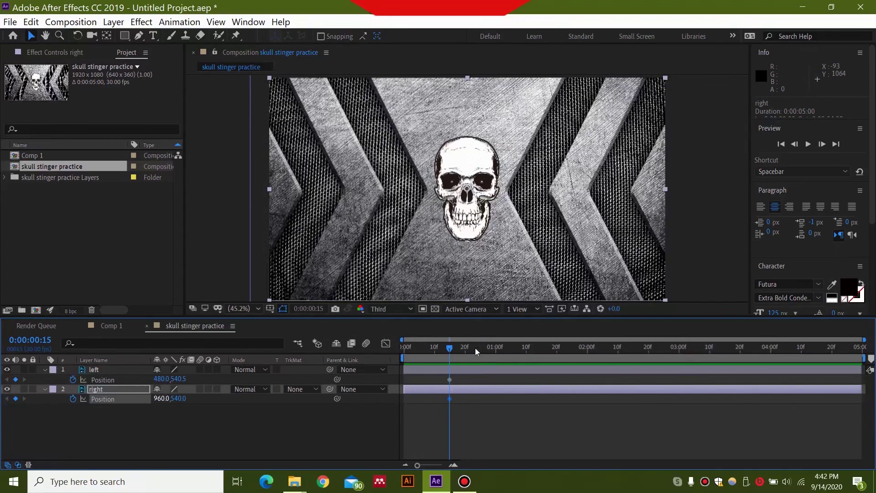
# At frame 0, move left to -573,540.5 and right to 2062.1,540, then preview.
pyautogui.moveTo(448, 349); pyautogui.dragTo(388, 347)
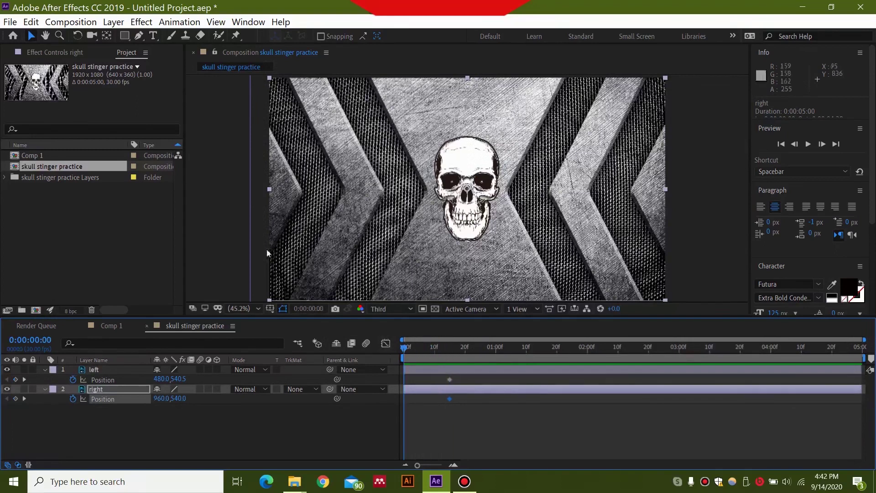
pyautogui.click(123, 370)
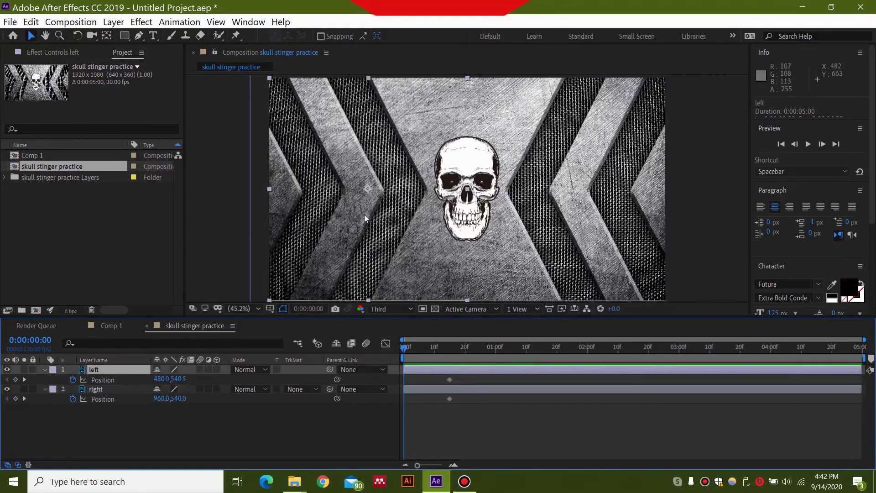
pyautogui.click(352, 192)
pyautogui.moveTo(352, 190); pyautogui.dragTo(159, 200)
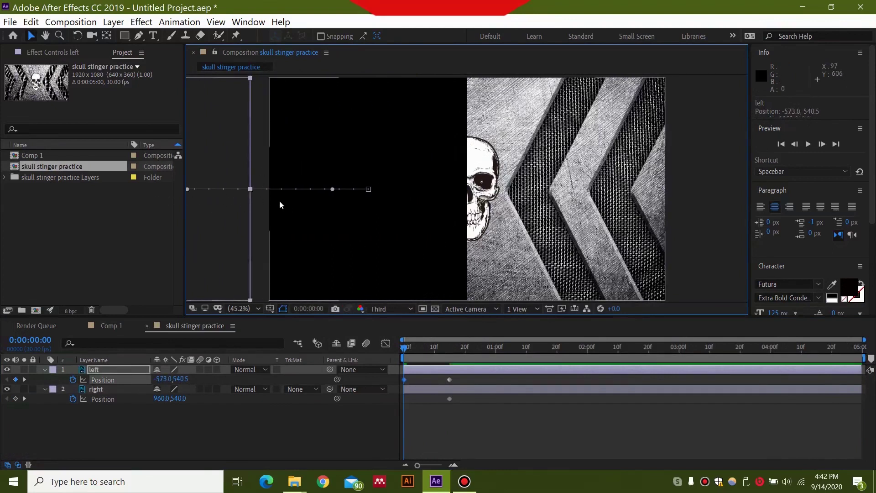
pyautogui.click(117, 390)
pyautogui.moveTo(569, 202); pyautogui.dragTo(794, 199)
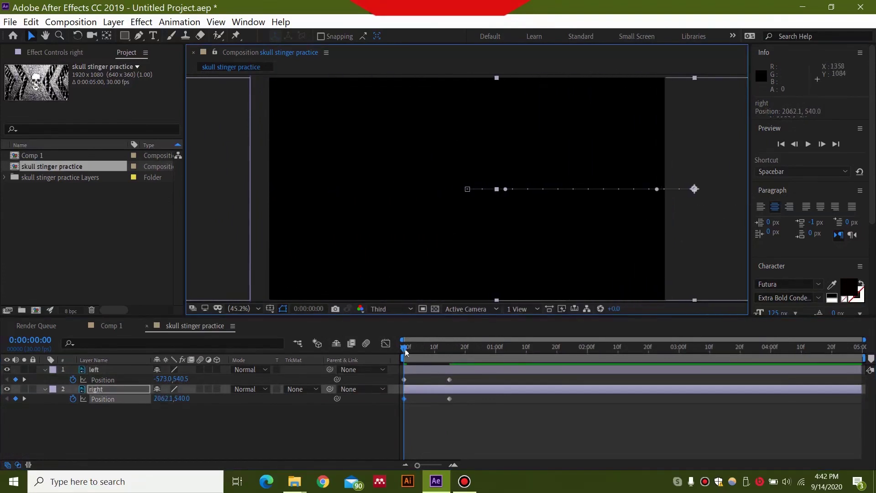
pyautogui.moveTo(404, 347); pyautogui.dragTo(483, 354)
pyautogui.press('space')
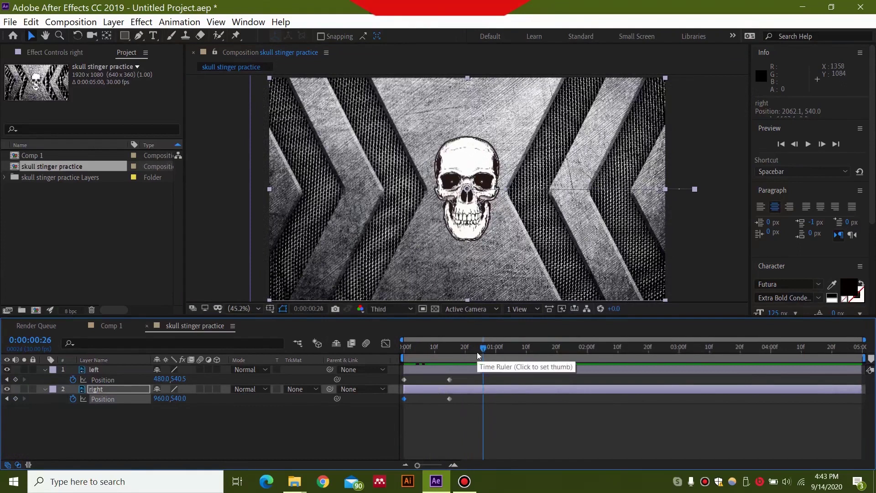
# Add hold Position keyframes on both halves at 1 second.
pyautogui.moveTo(484, 352)
pyautogui.mouseDown()
pyautogui.moveTo(432, 354)
pyautogui.moveTo(533, 357)
pyautogui.moveTo(463, 366)
pyautogui.moveTo(493, 365)
pyautogui.mouseUp()
pyautogui.press('pagedown')
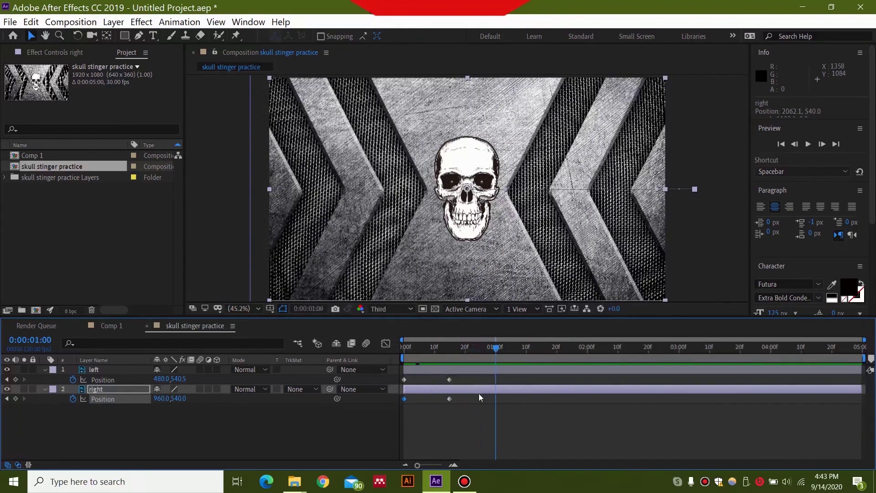
pyautogui.click(16, 399)
pyautogui.click(16, 379)
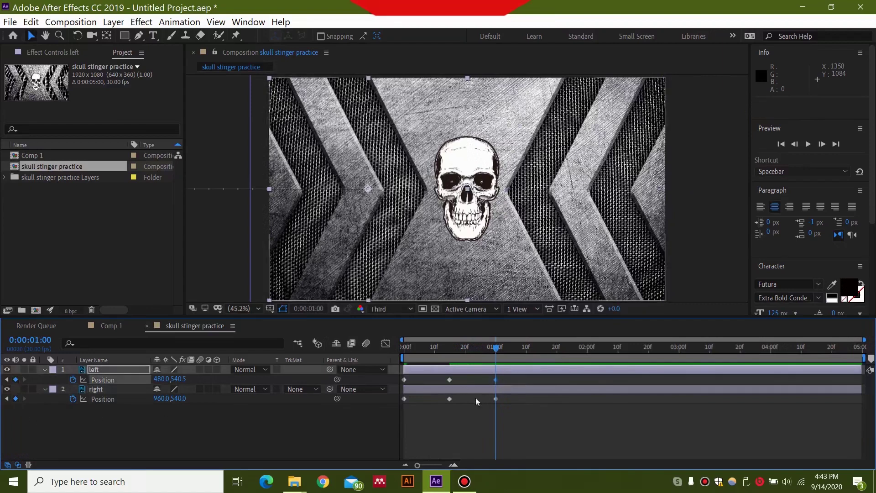
# Paste each half's starting off-screen Position keyframe at 0:00:01:16.
pyautogui.moveTo(496, 348)
pyautogui.mouseDown()
pyautogui.moveTo(441, 355)
pyautogui.moveTo(544, 359)
pyautogui.mouseUp()
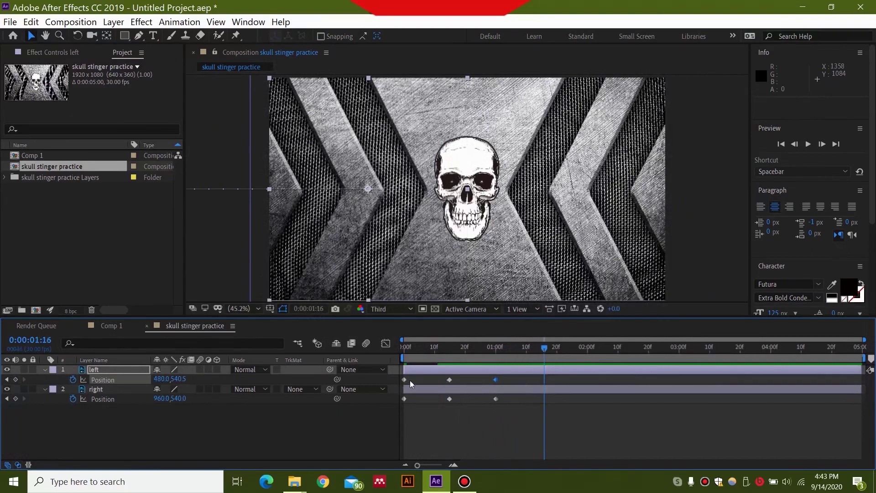
pyautogui.moveTo(409, 377); pyautogui.dragTo(401, 410)
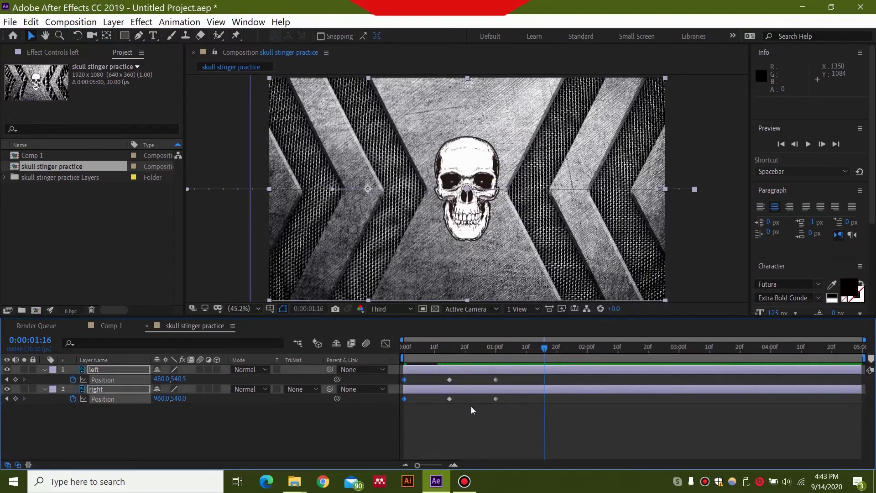
pyautogui.click(557, 374)
pyautogui.hotkey('ctrl', 'v')
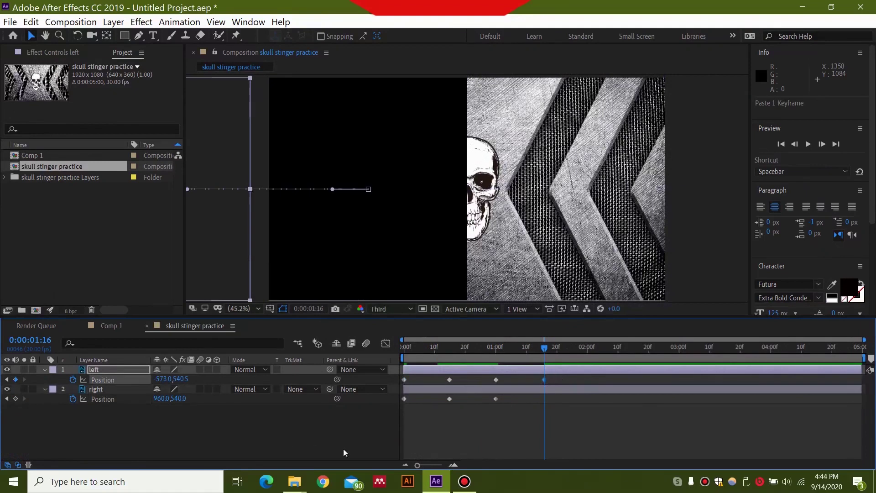
pyautogui.click(404, 380)
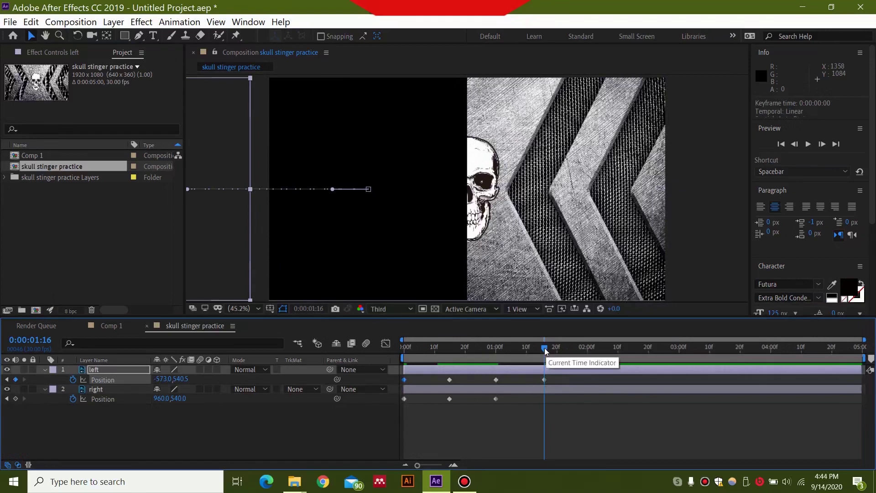
pyautogui.click(404, 398)
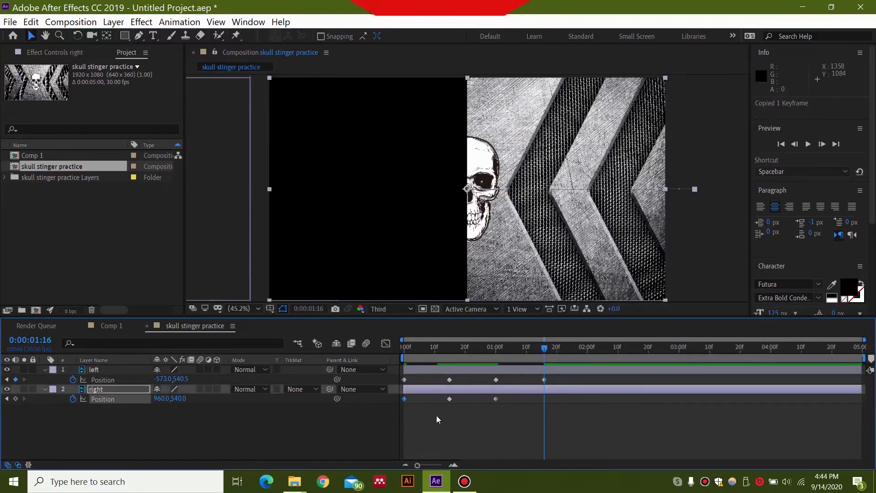
pyautogui.hotkey('ctrl', 'v')
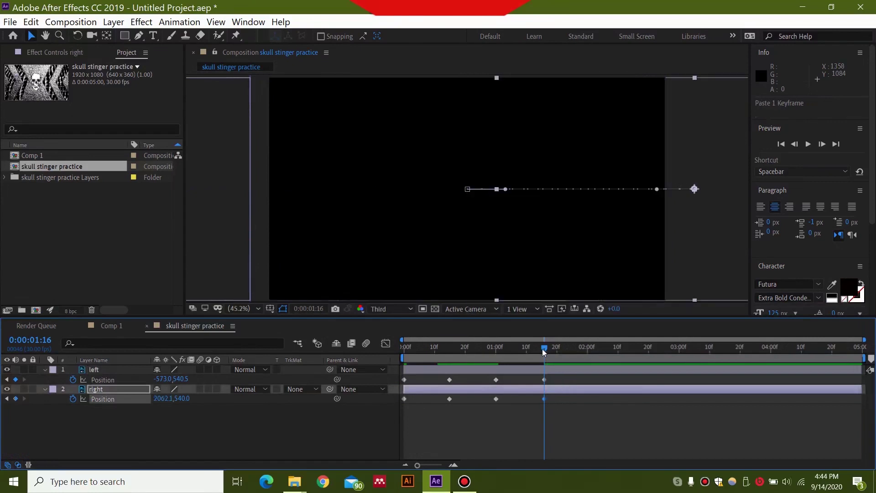
pyautogui.moveTo(524, 349); pyautogui.dragTo(405, 350)
# End the work area at 1:25 with N and preview the full slide animation.
pyautogui.press('space')
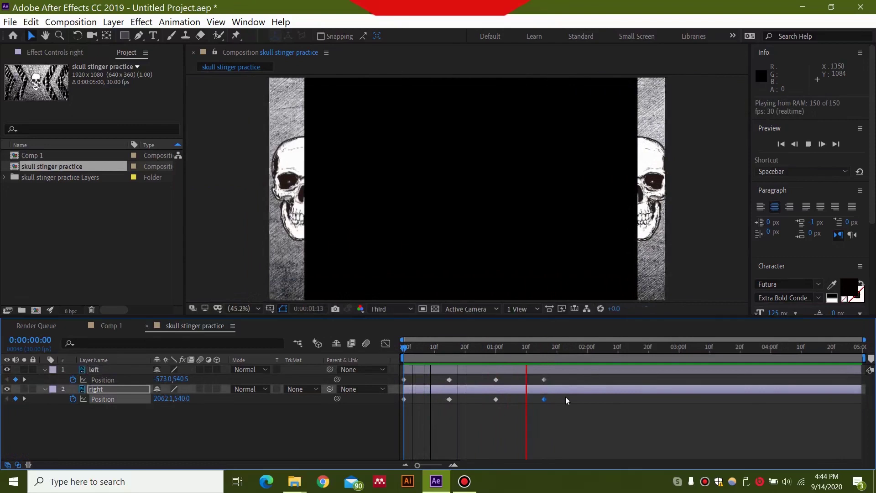
pyautogui.press('space')
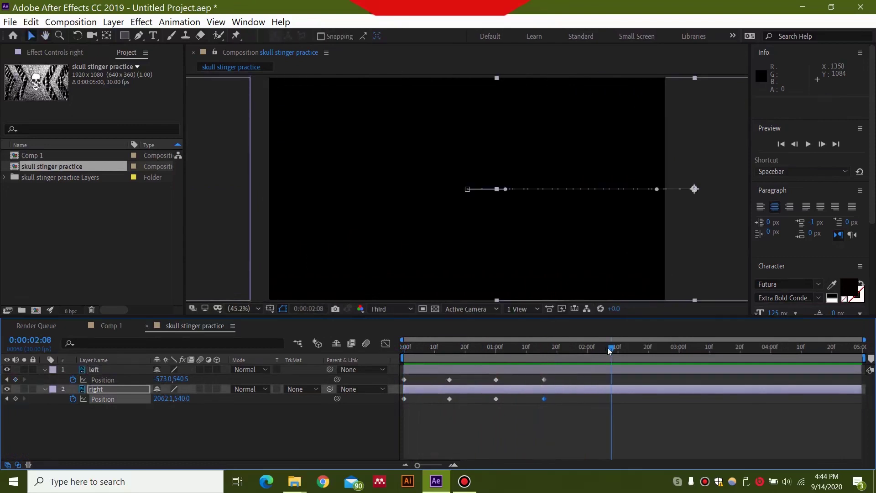
pyautogui.click(569, 354)
pyautogui.moveTo(570, 348); pyautogui.dragTo(574, 349)
pyautogui.press('n')
pyautogui.press('space')
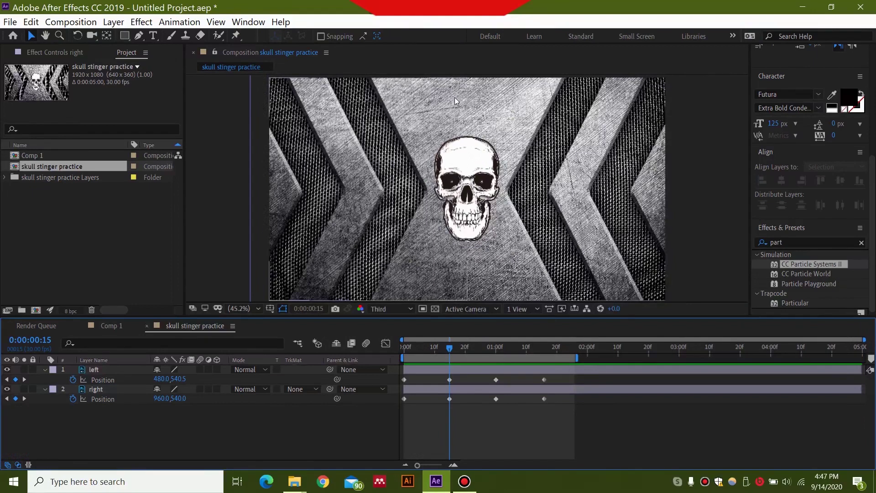
# Add Dark Gray Solid 1 and apply CC Particle Systems II to it from Effects & Presets.
pyautogui.rightClick(125, 426)
pyautogui.moveTo(203, 297)
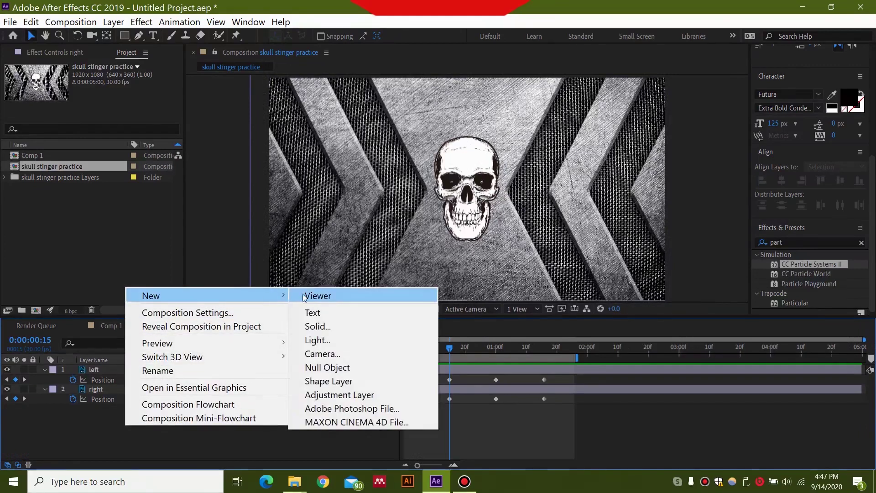
pyautogui.click(338, 325)
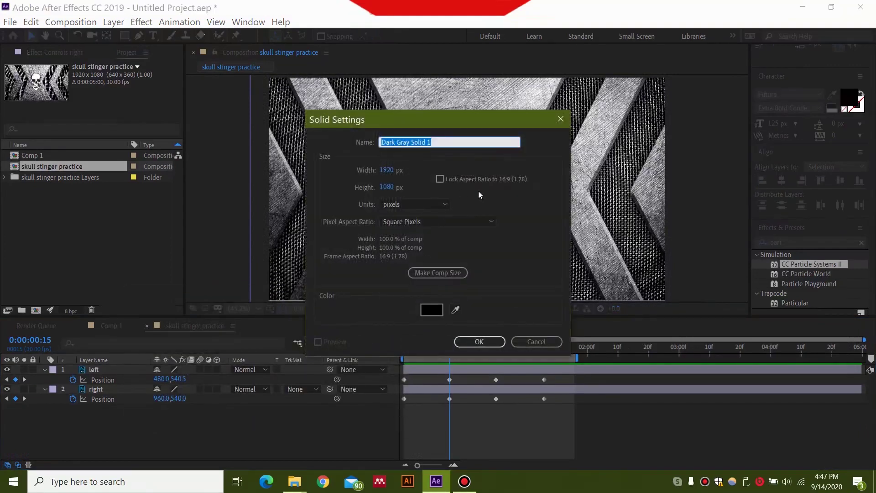
pyautogui.click(485, 343)
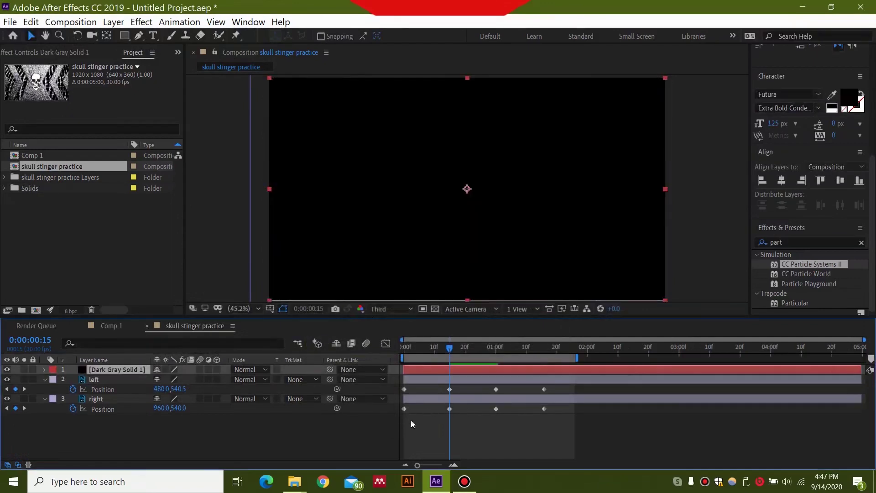
pyautogui.click(797, 241)
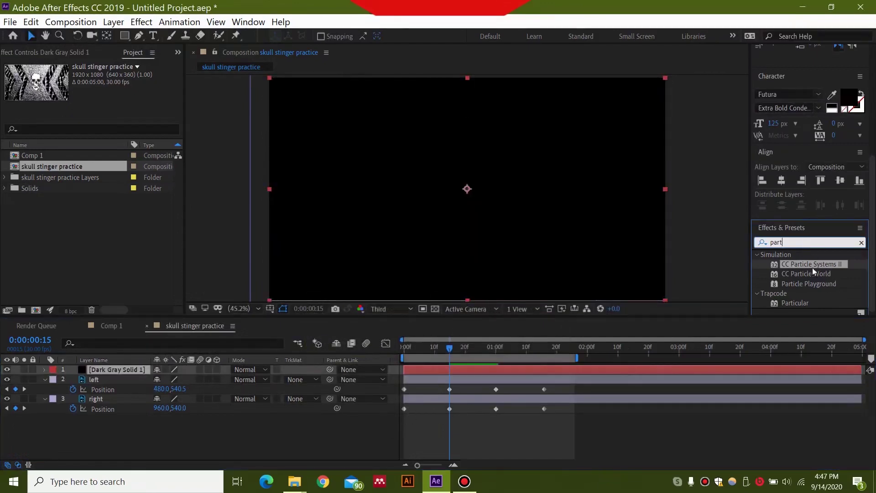
pyautogui.moveTo(816, 264); pyautogui.dragTo(124, 367)
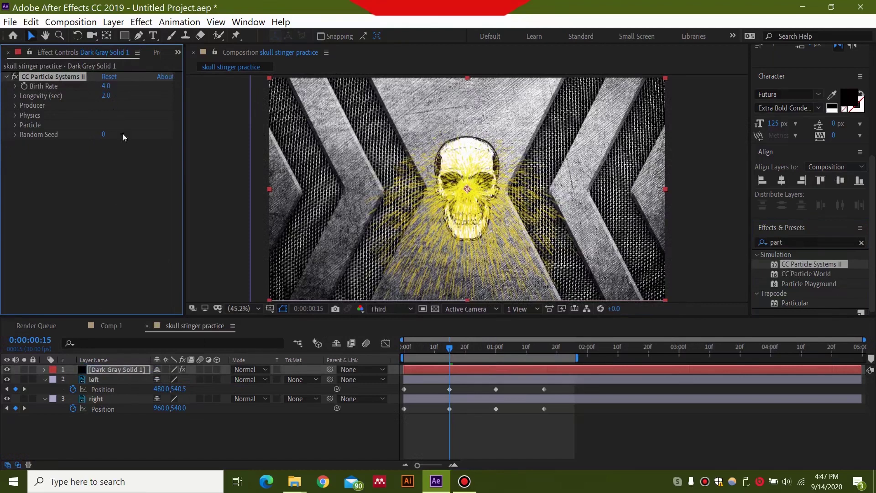
# Set the particle Birth Rate to 3 and Radius Y to 10.
pyautogui.click(106, 87)
pyautogui.write('3')
pyautogui.press('Return')
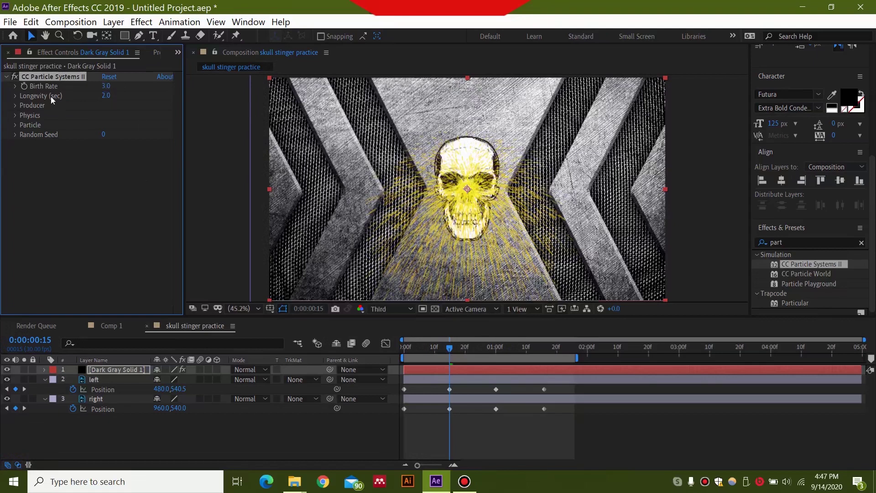
pyautogui.click(15, 106)
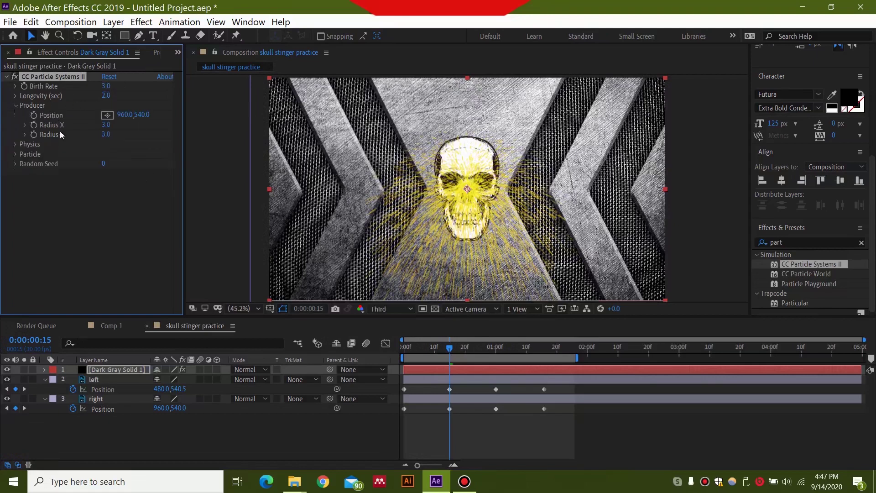
pyautogui.click(106, 135)
pyautogui.write('10')
pyautogui.press('Return')
# Set Velocity to 0.5 and Gravity to 1.5, then bring up the Particle Type list.
pyautogui.click(16, 144)
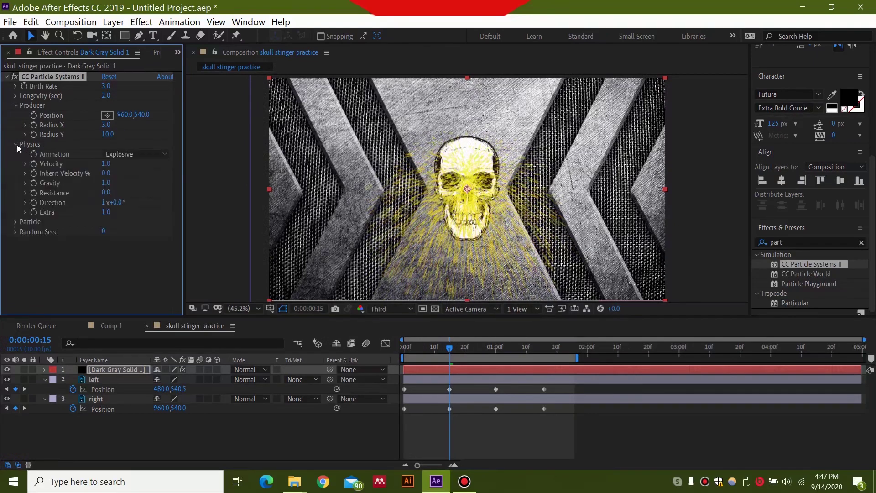
pyautogui.click(107, 164)
pyautogui.write('0.15')
pyautogui.press('BackSpace')
pyautogui.press('Return')
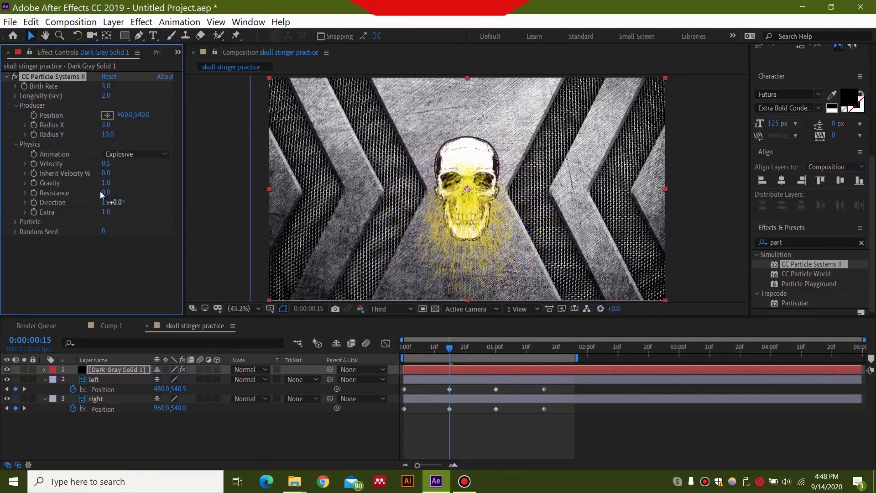
pyautogui.click(106, 182)
pyautogui.write('1.t5')
pyautogui.press('Return')
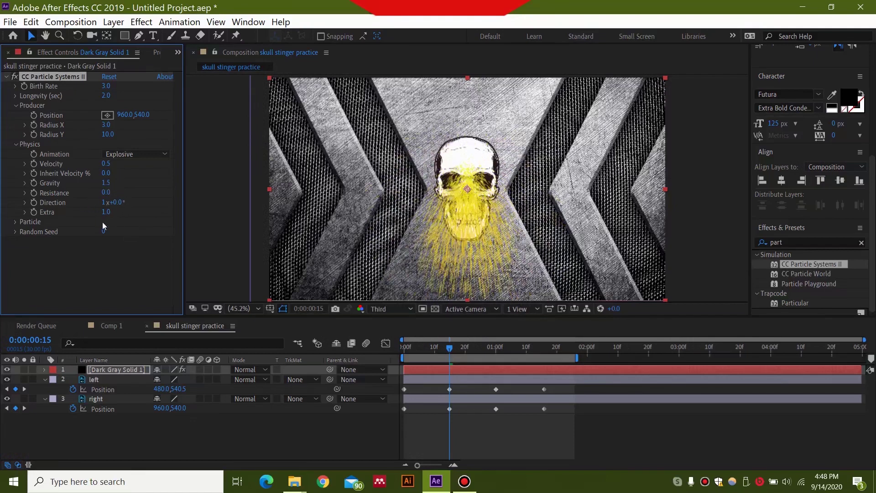
pyautogui.click(15, 221)
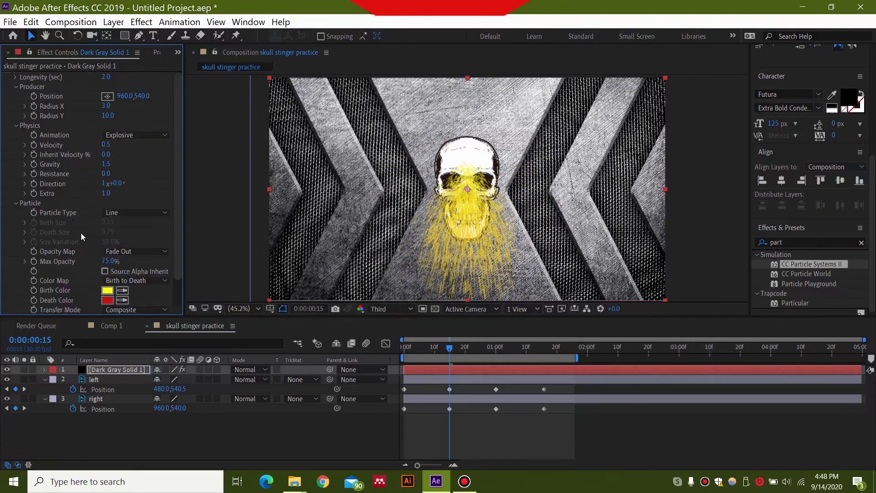
pyautogui.click(135, 214)
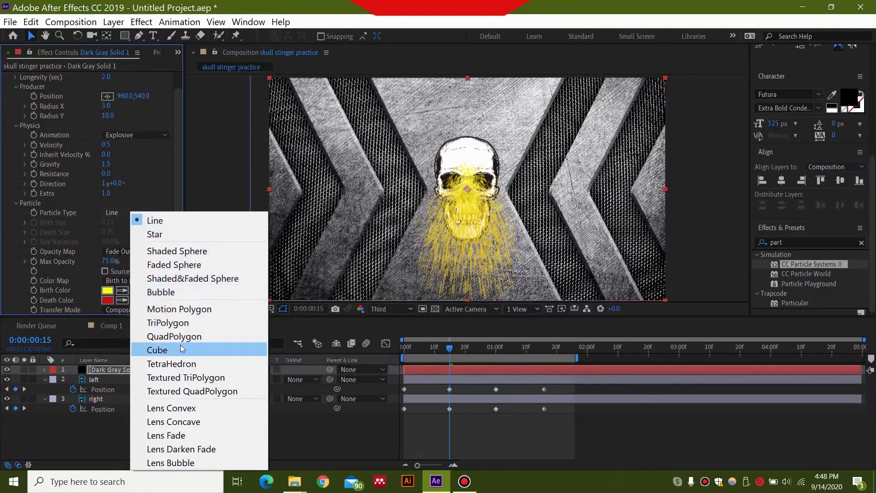
# Make sparks Faded Sphere, Birth/Death Size 0.11, 100% max opacity, with the emitter raised above the skull.
pyautogui.click(210, 268)
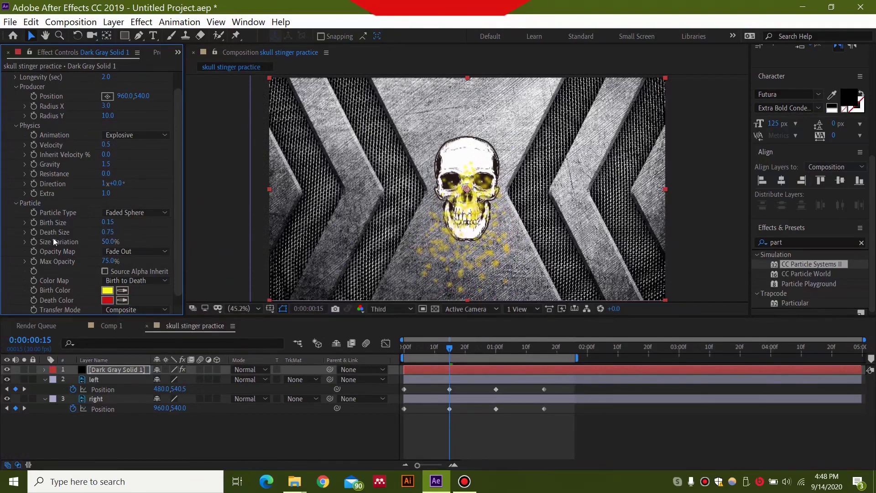
pyautogui.click(111, 223)
pyautogui.write('0.')
pyautogui.press('Tab')
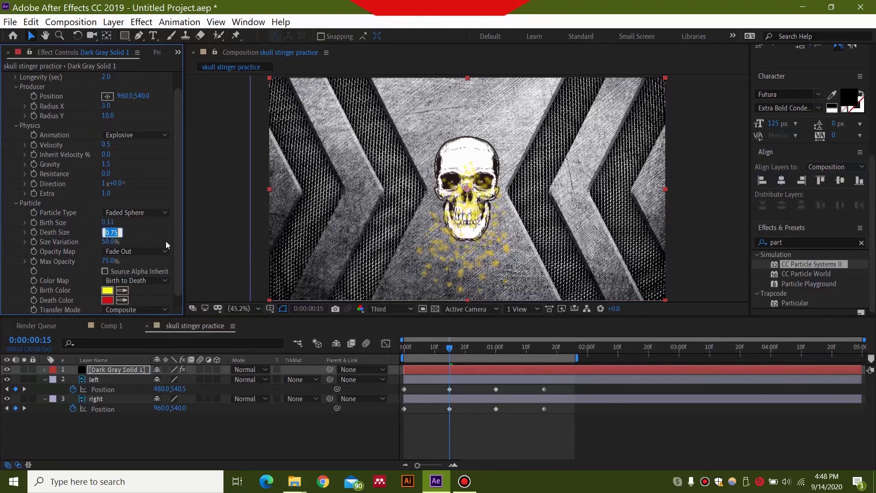
pyautogui.write('0.')
pyautogui.press('Return')
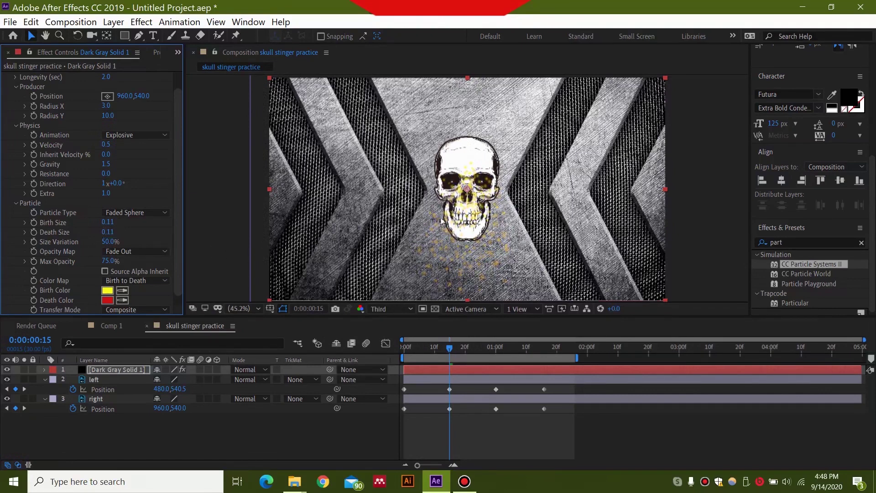
pyautogui.moveTo(108, 263); pyautogui.dragTo(154, 258)
pyautogui.moveTo(466, 189); pyautogui.dragTo(466, 114)
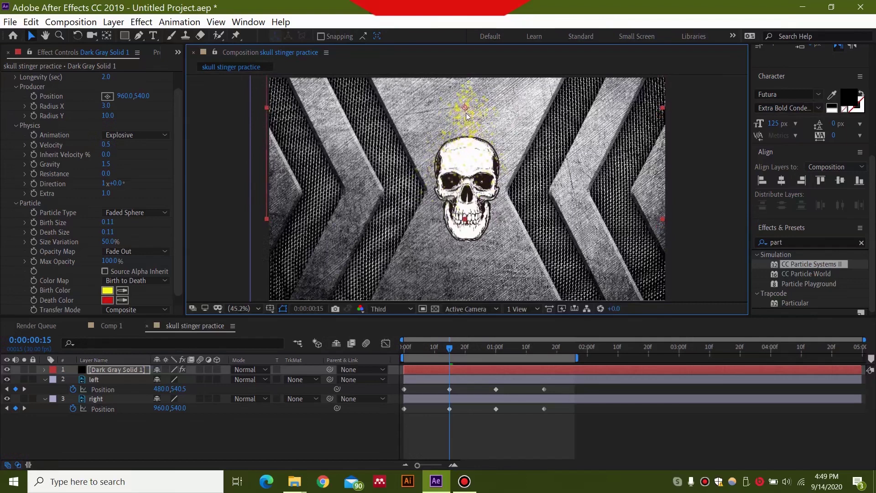
pyautogui.moveTo(451, 349)
pyautogui.mouseDown()
pyautogui.moveTo(440, 348)
pyautogui.moveTo(451, 345)
pyautogui.mouseUp()
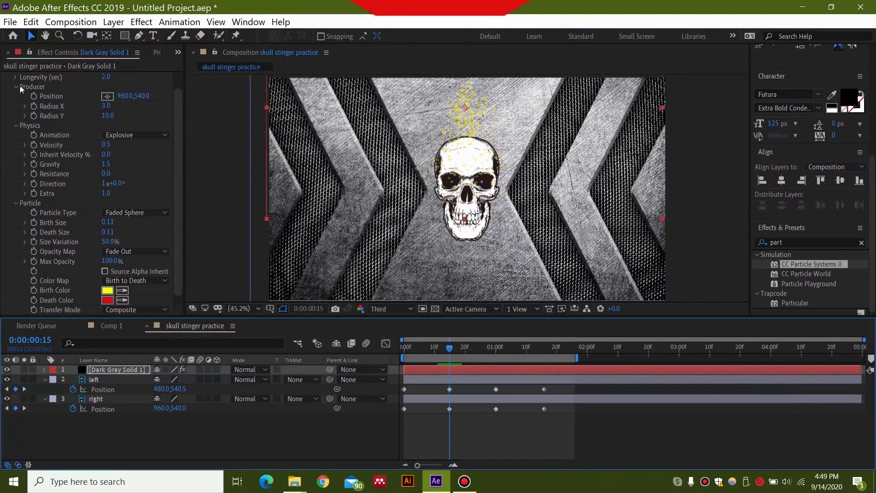
# Enable Birth Rate keyframing and set Birth Rate to 0 at frame 13.
pyautogui.scroll(1, 24, 87)
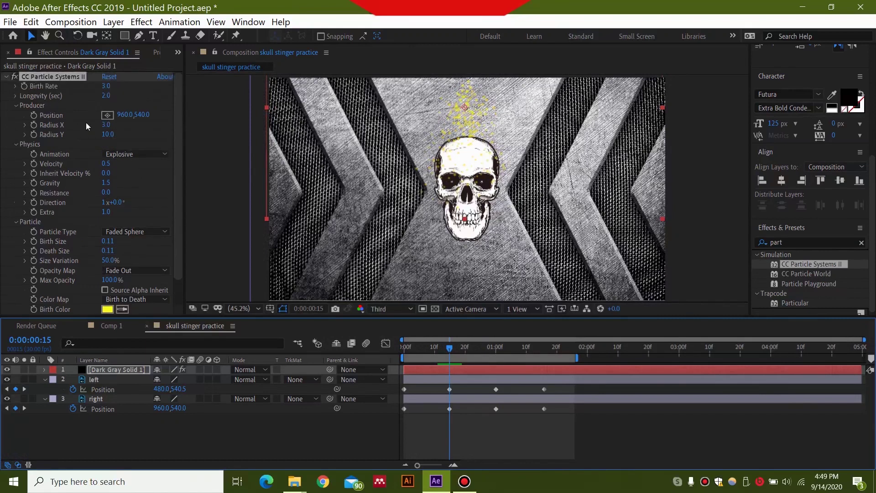
pyautogui.click(25, 87)
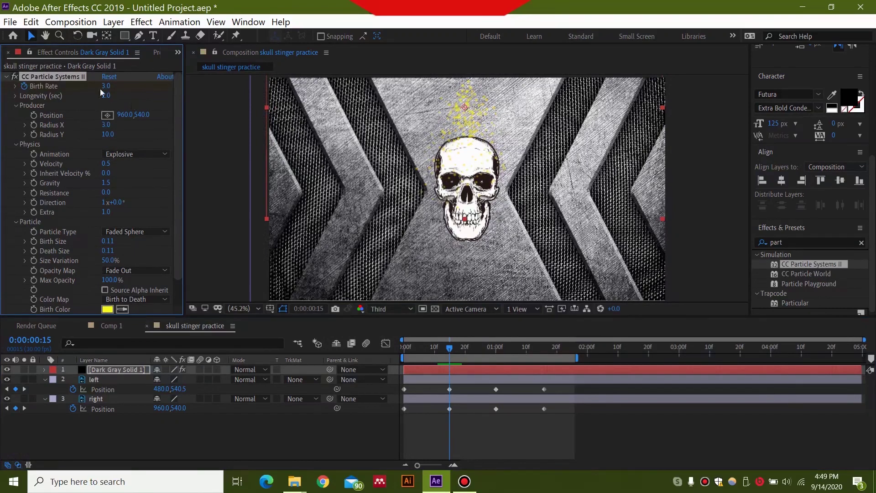
pyautogui.moveTo(449, 349); pyautogui.dragTo(445, 349)
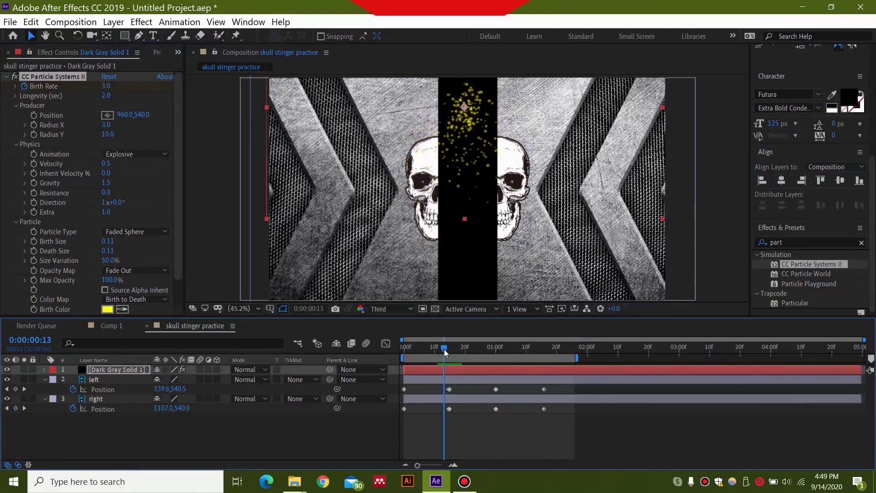
pyautogui.click(106, 86)
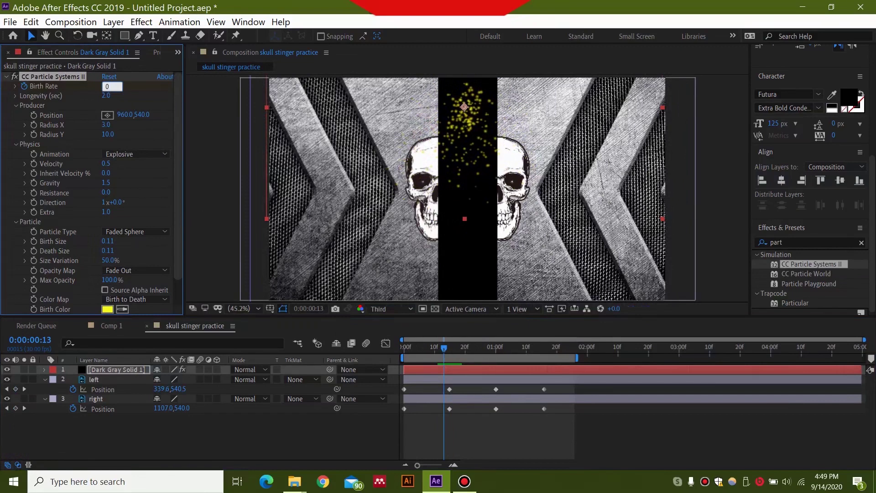
pyautogui.press('Return')
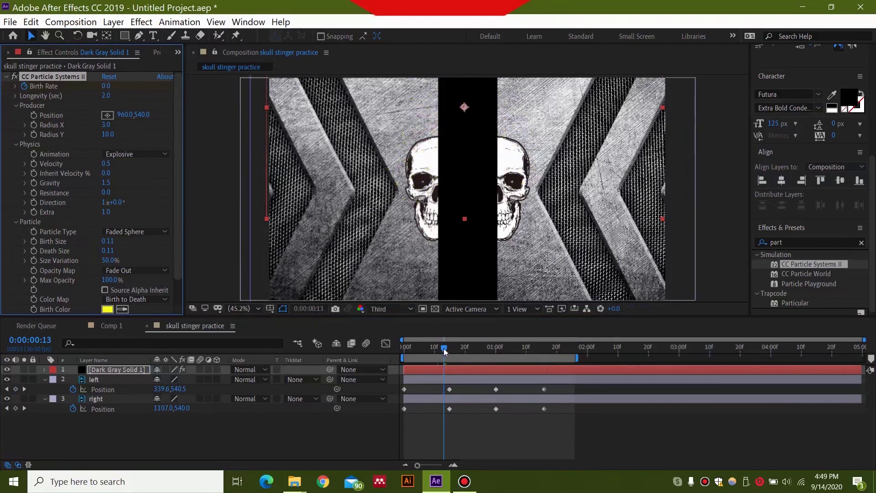
pyautogui.moveTo(443, 349)
pyautogui.mouseDown()
pyautogui.moveTo(459, 347)
pyautogui.moveTo(444, 349)
pyautogui.mouseUp()
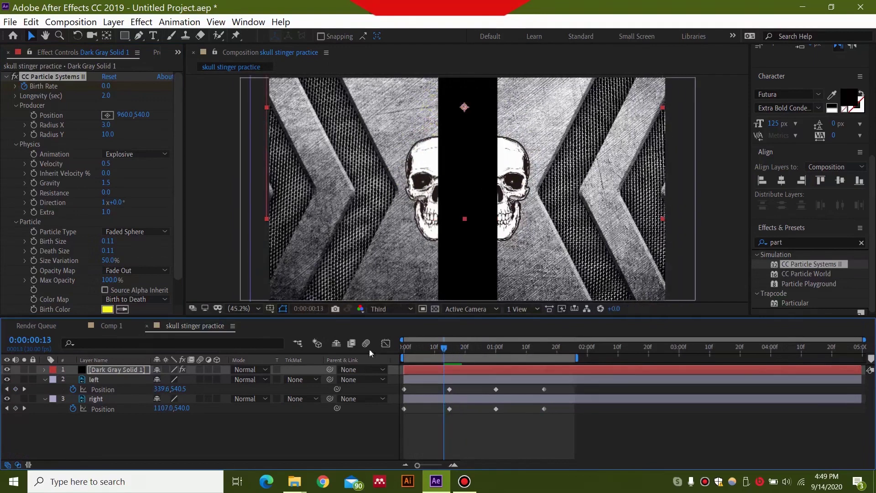
# Reveal the spark layer's Birth Rate keyframes with U, zoom the timeline, and delete the extra keyframe.
pyautogui.click(126, 370)
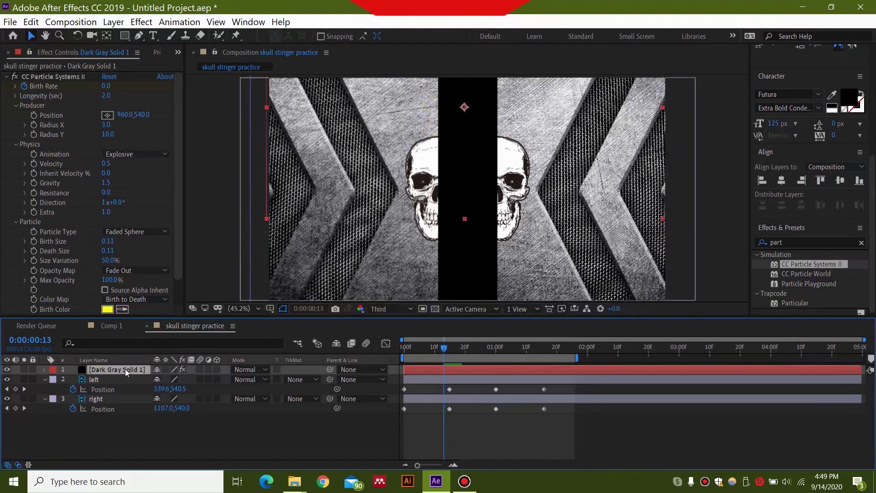
pyautogui.press('u')
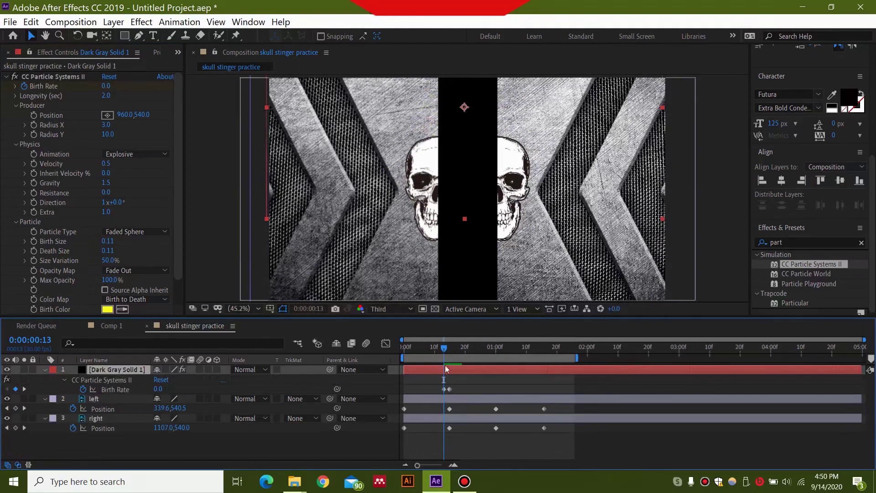
pyautogui.click(445, 389)
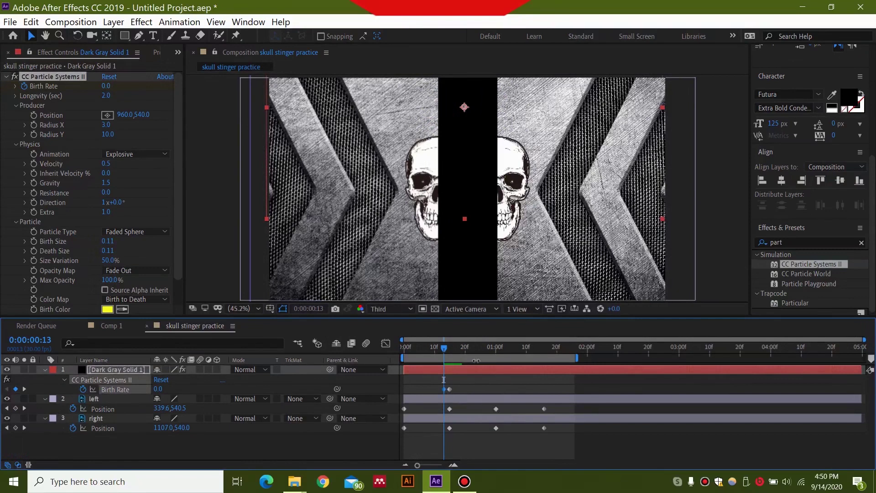
pyautogui.moveTo(446, 347); pyautogui.dragTo(453, 346)
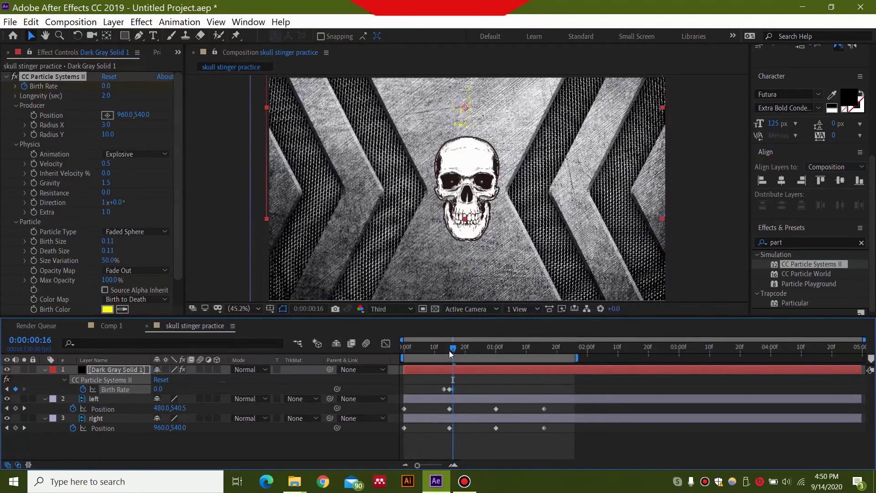
pyautogui.moveTo(450, 347)
pyautogui.mouseDown()
pyautogui.moveTo(440, 349)
pyautogui.moveTo(467, 349)
pyautogui.moveTo(438, 349)
pyautogui.mouseUp()
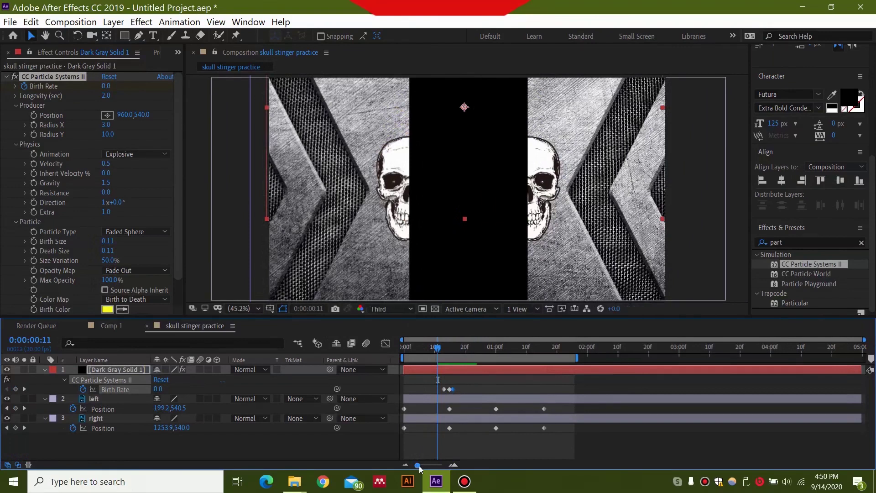
pyautogui.moveTo(418, 466); pyautogui.dragTo(429, 463)
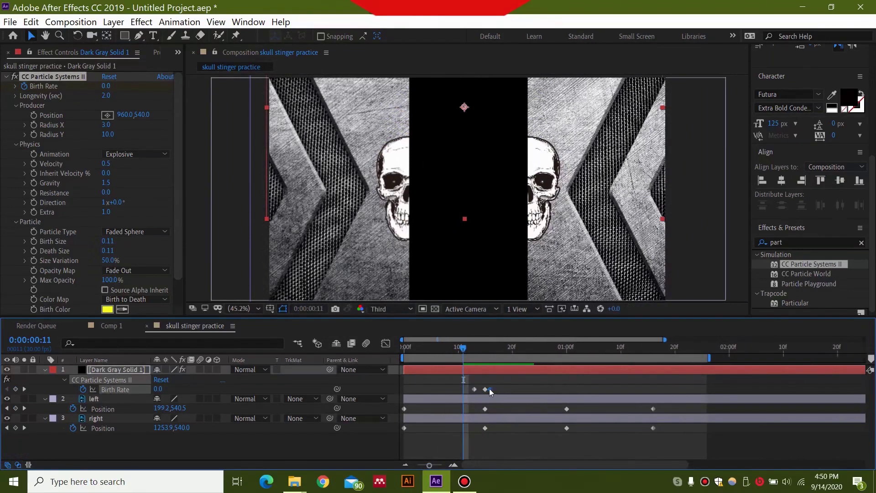
pyautogui.press('Delete')
pyautogui.click(472, 347)
pyautogui.moveTo(472, 347); pyautogui.dragTo(501, 357)
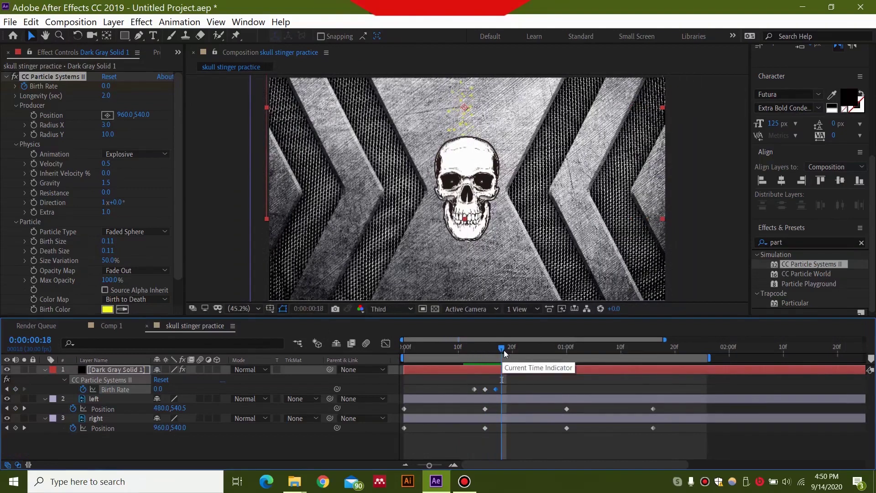
# Duplicate Dark Gray Solid 1, move the copy below the skull, and preview both bursts.
pyautogui.click(132, 369)
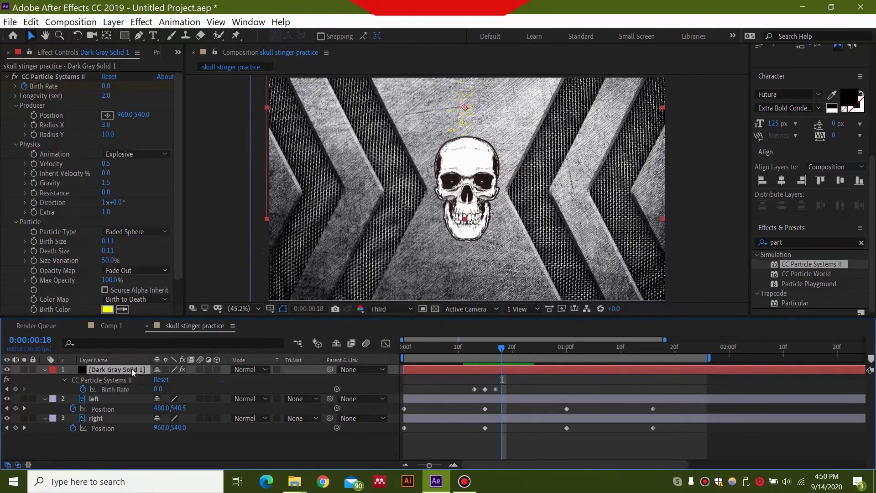
pyautogui.hotkey('ctrl', 'd')
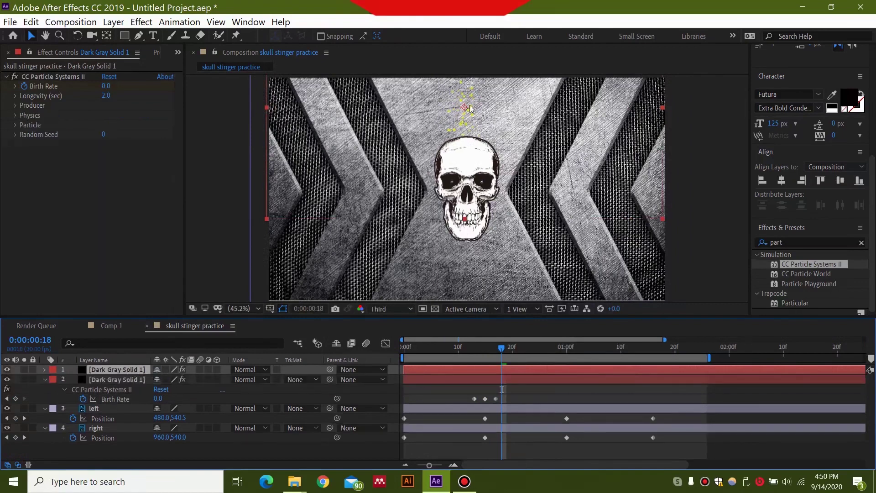
pyautogui.moveTo(462, 121); pyautogui.dragTo(468, 269)
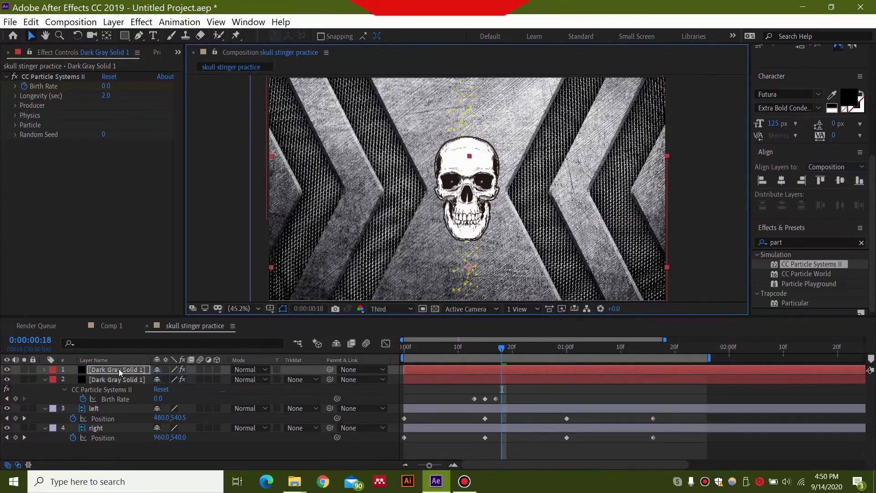
pyautogui.press('u')
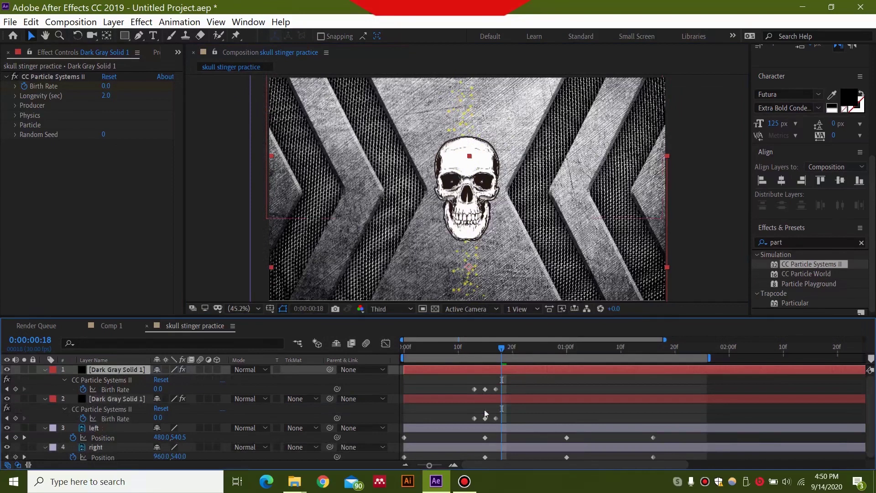
pyautogui.moveTo(493, 347); pyautogui.dragTo(389, 349)
pyautogui.press('space')
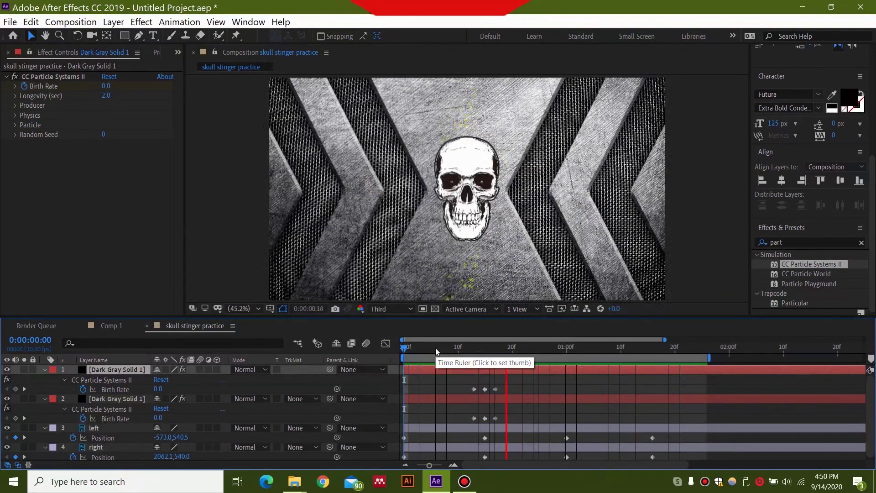
# Review the stinger preview, then marquee-select the Birth Rate keyframes on layers 1 and 2.
pyautogui.click(605, 353)
pyautogui.moveTo(608, 353); pyautogui.dragTo(668, 360)
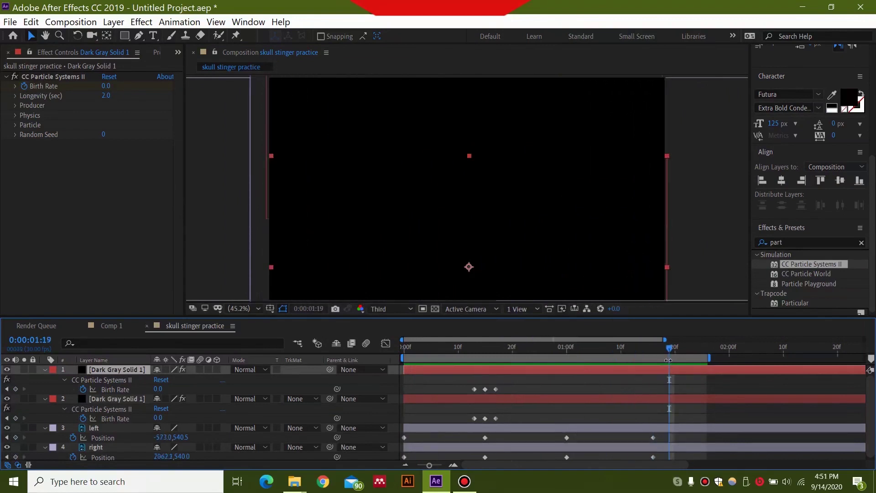
pyautogui.press('space')
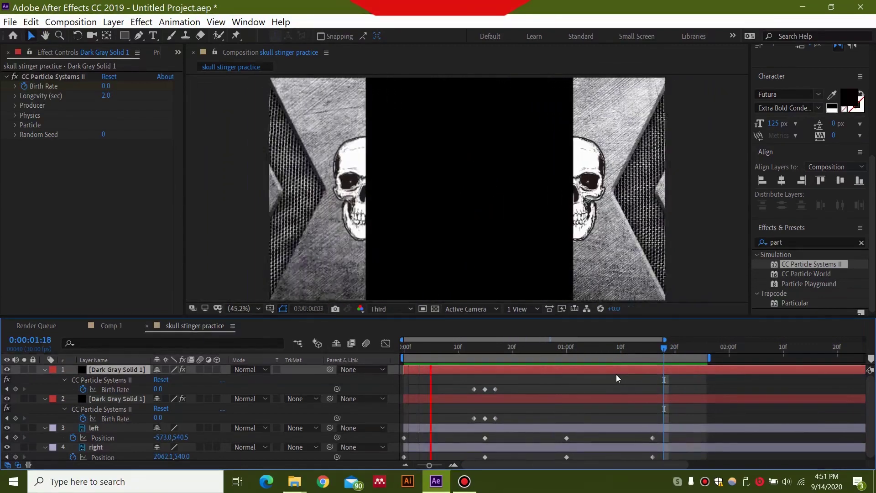
pyautogui.press('space')
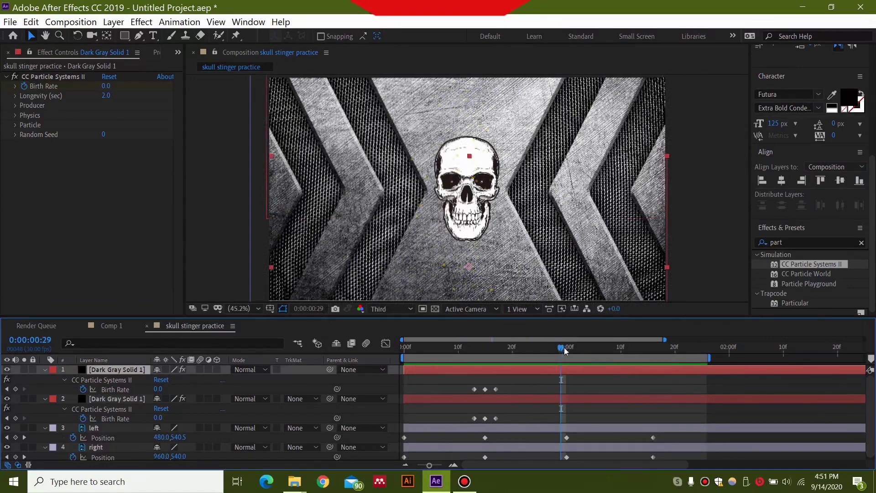
pyautogui.moveTo(564, 347); pyautogui.dragTo(670, 366)
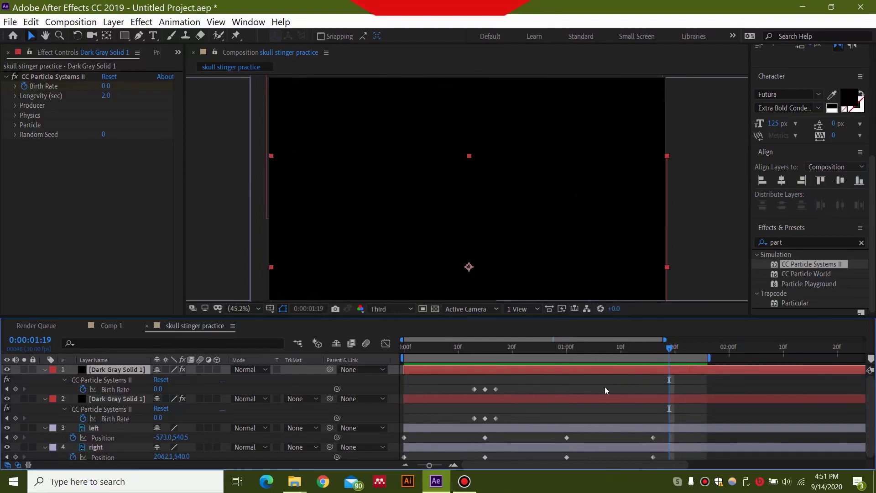
pyautogui.moveTo(513, 382); pyautogui.dragTo(462, 423)
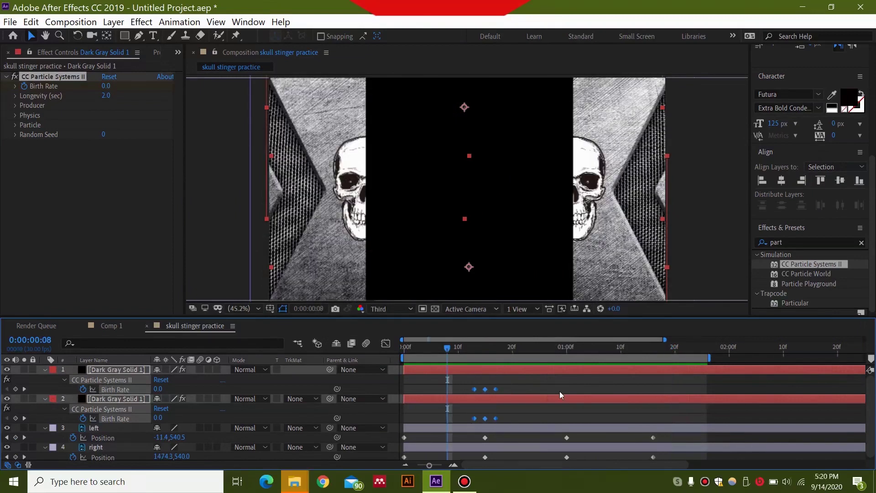
# Apply Easy Ease to the selected Birth Rate keyframes.
pyautogui.rightClick(495, 390)
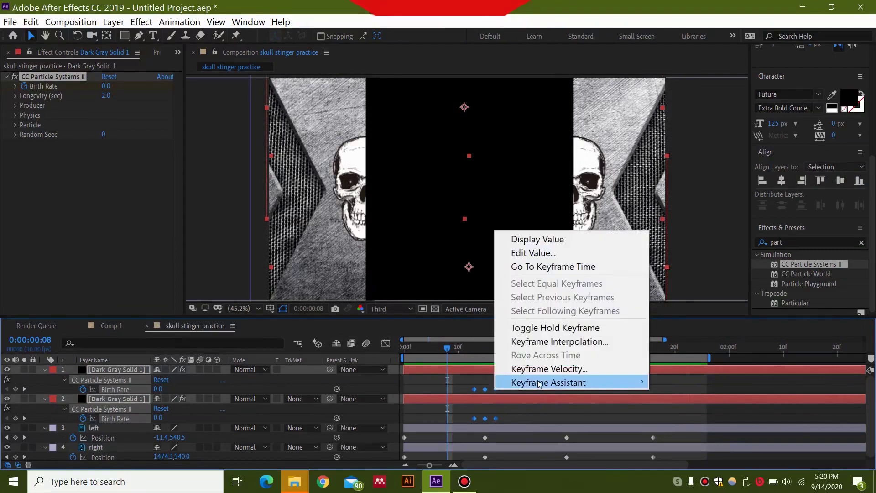
pyautogui.moveTo(537, 383)
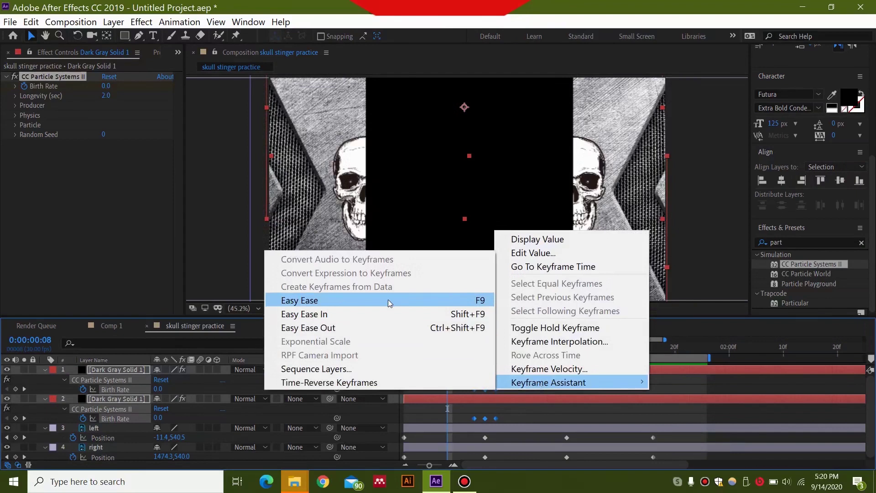
pyautogui.click(388, 299)
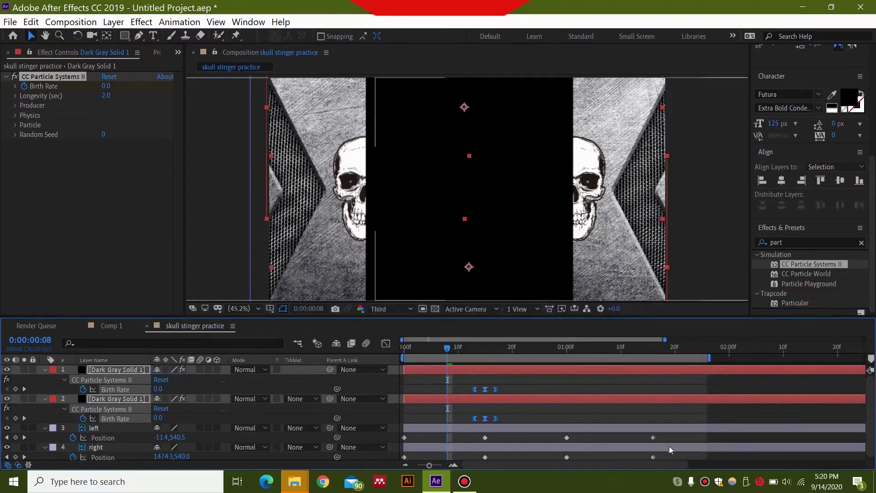
# Apply Easy Ease to the left and right halves' Position keyframes and preview.
pyautogui.moveTo(670, 434); pyautogui.dragTo(401, 465)
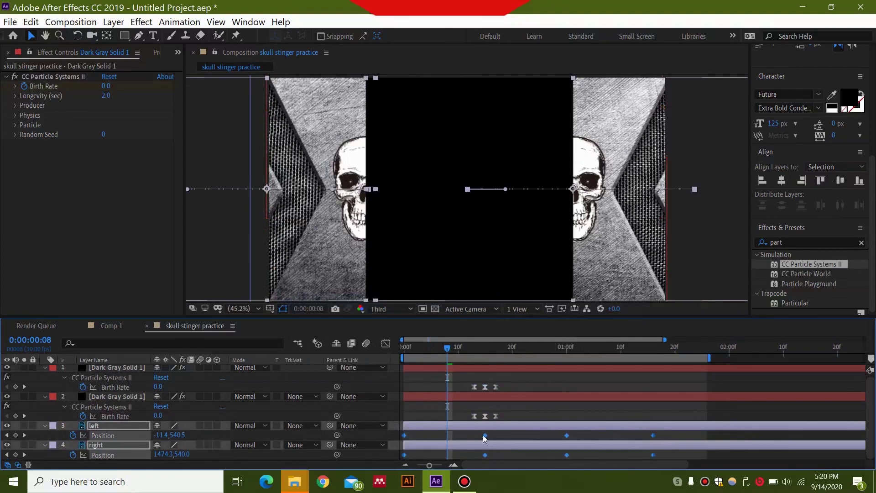
pyautogui.rightClick(485, 435)
pyautogui.moveTo(497, 431)
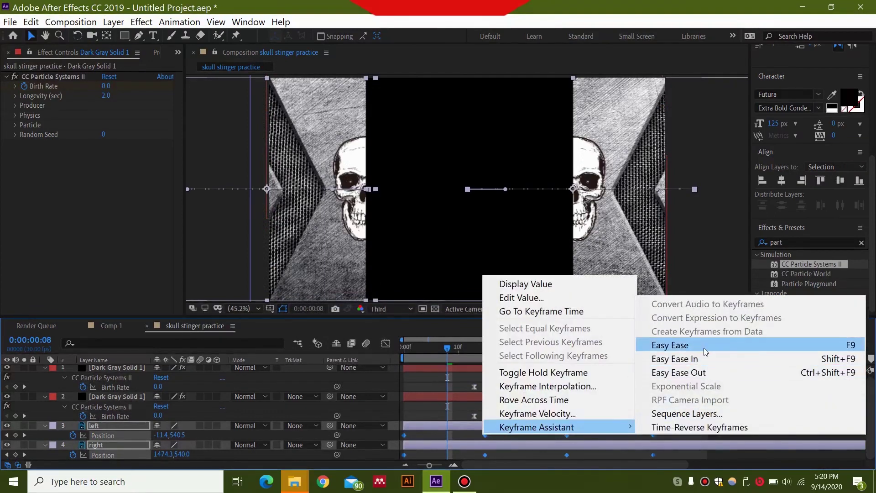
pyautogui.click(703, 346)
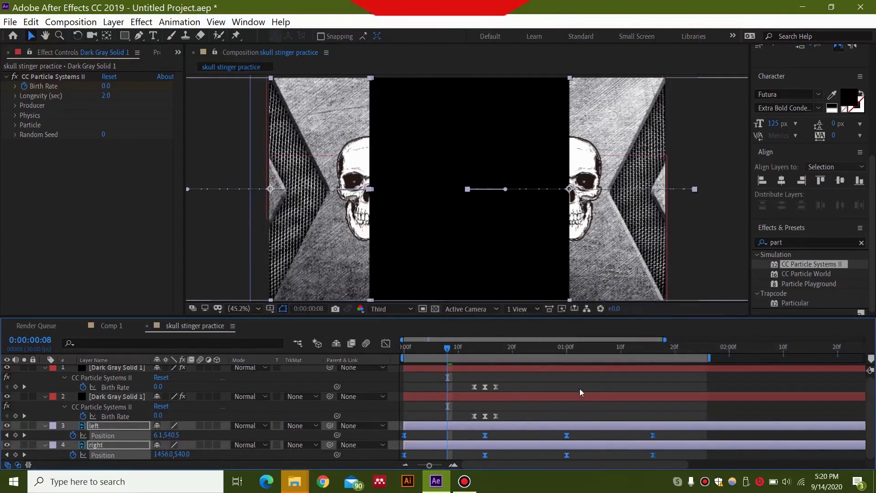
pyautogui.press('space')
pyautogui.press('space')
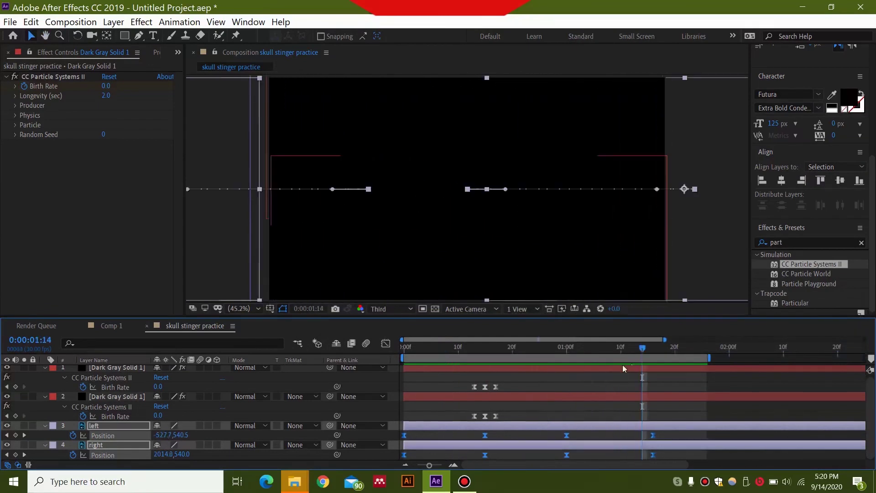
# Scrub from around frame 19 to the split halves, then RAM-preview the animation.
pyautogui.click(513, 352)
pyautogui.moveTo(492, 358); pyautogui.dragTo(518, 356)
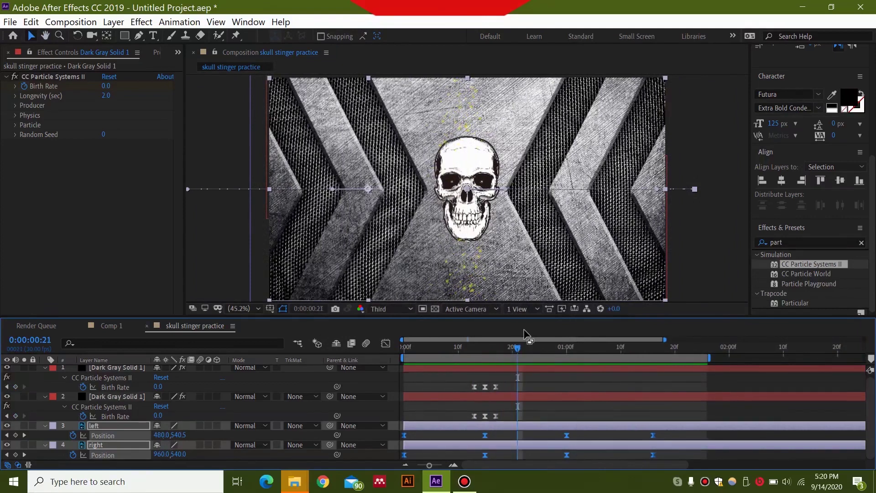
pyautogui.moveTo(518, 351); pyautogui.dragTo(572, 349)
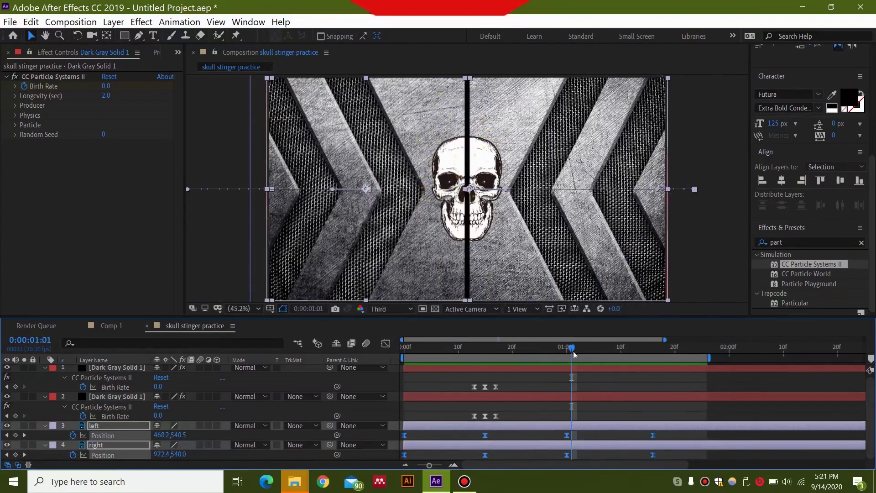
pyautogui.moveTo(571, 349); pyautogui.dragTo(615, 347)
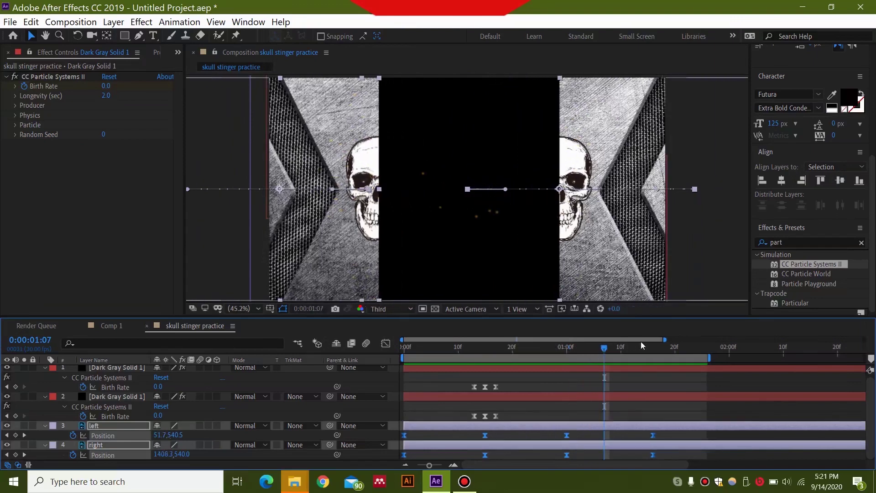
pyautogui.press('space')
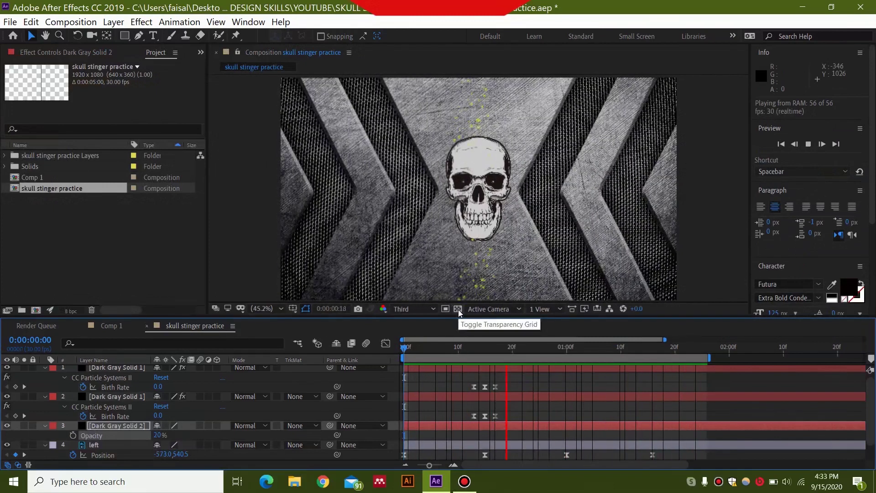
# Show the transparency grid, stop the preview, and add the composition to the Render Queue.
pyautogui.click(458, 309)
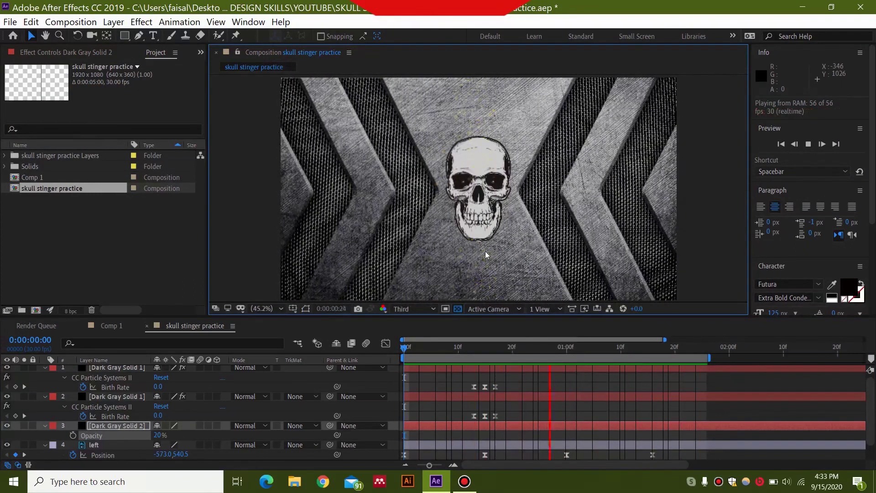
pyautogui.press('space')
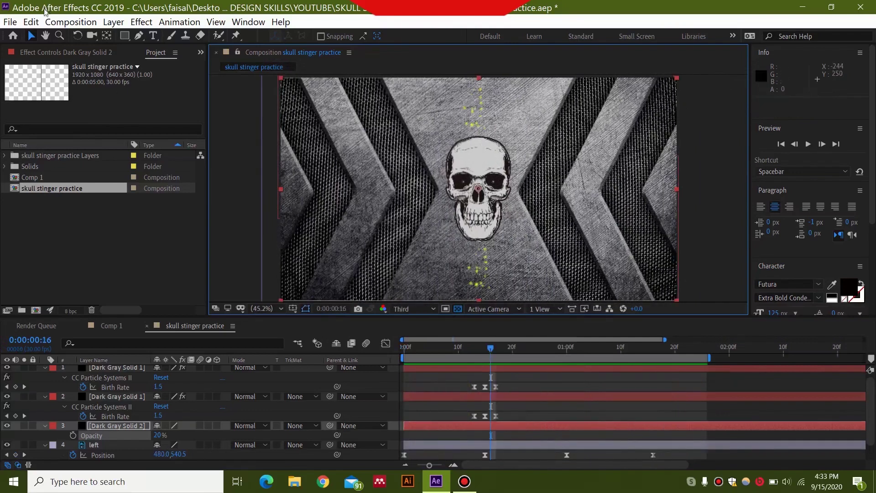
pyautogui.click(12, 23)
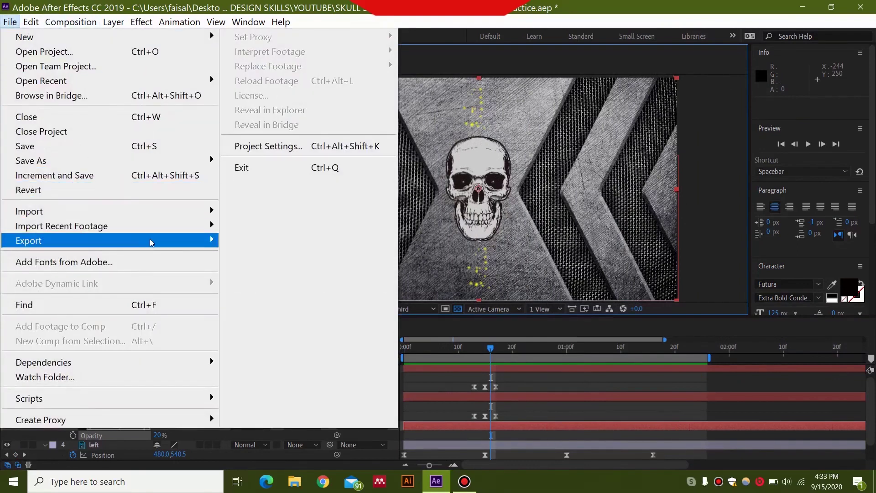
pyautogui.moveTo(184, 241)
pyautogui.click(333, 255)
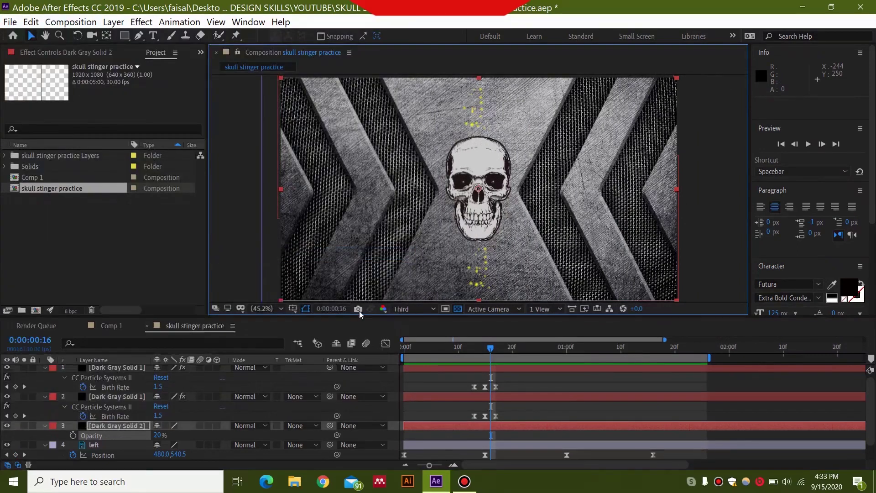
# Set the output module to QuickTime format with RGB + Alpha channels.
pyautogui.click(98, 403)
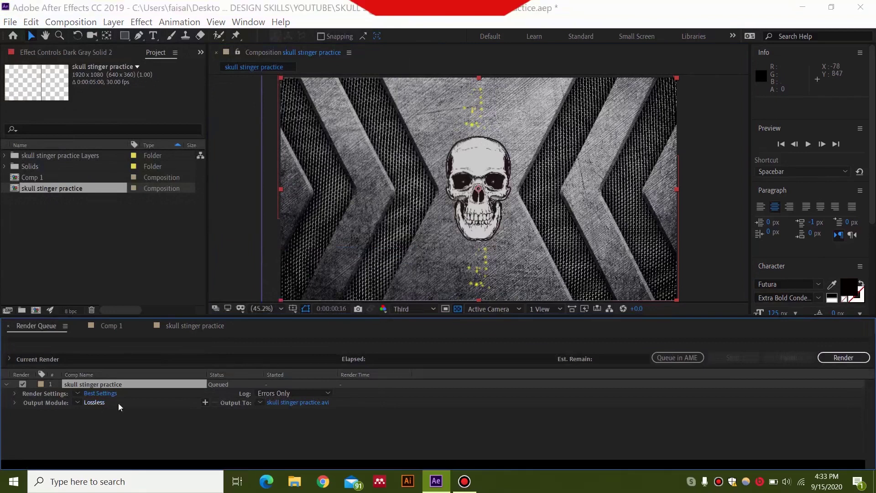
pyautogui.click(424, 98)
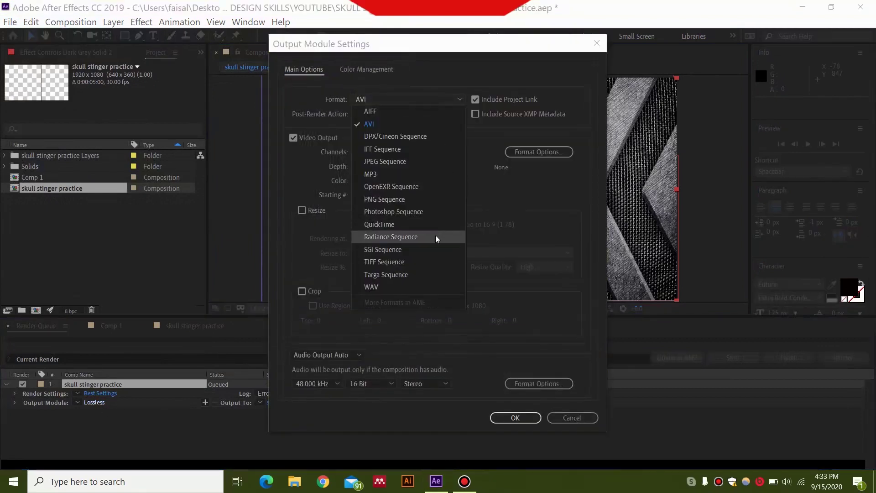
pyautogui.click(435, 224)
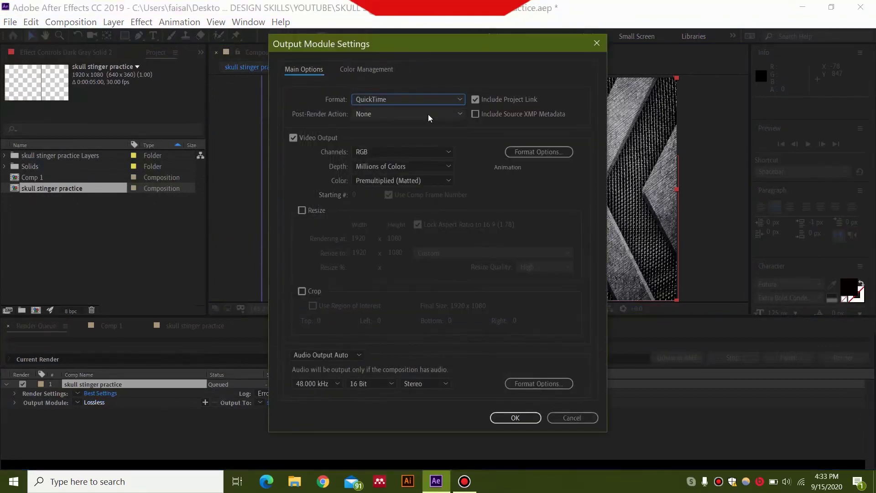
pyautogui.click(439, 153)
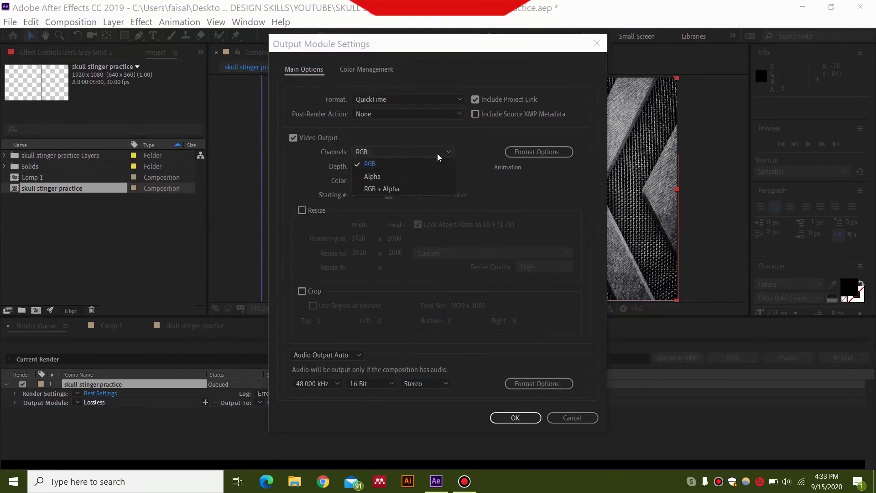
pyautogui.click(428, 188)
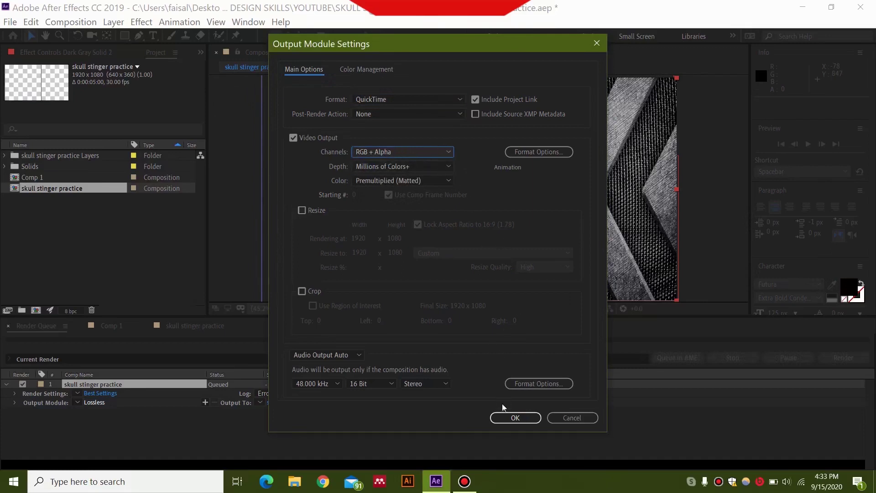
pyautogui.click(505, 417)
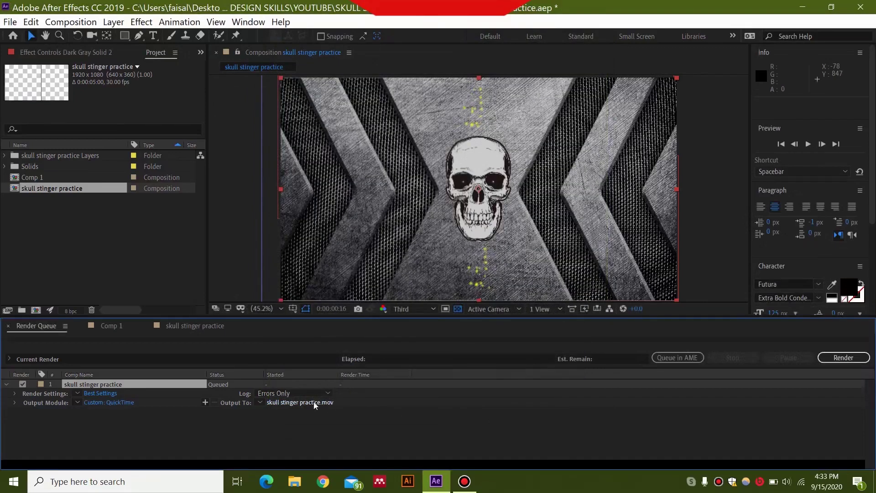
# Save the render output into the SKULL STINGER TRANSITION folder.
pyautogui.click(314, 405)
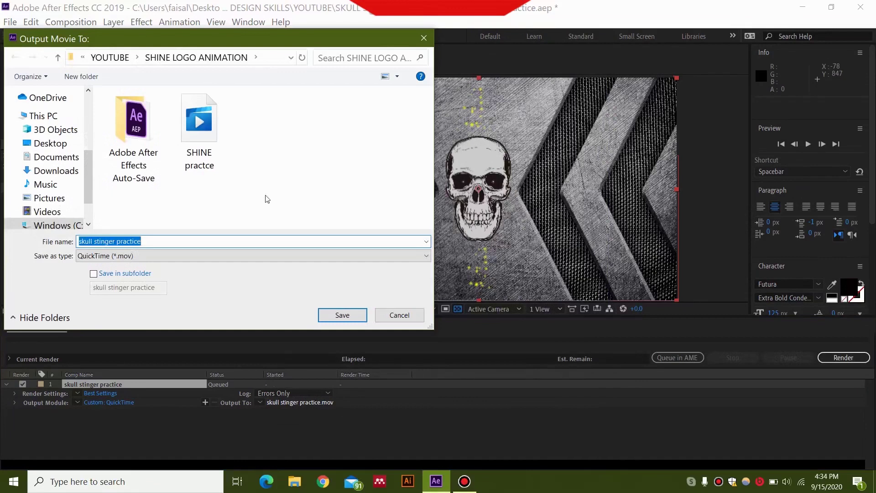
pyautogui.scroll(3, 90, 133)
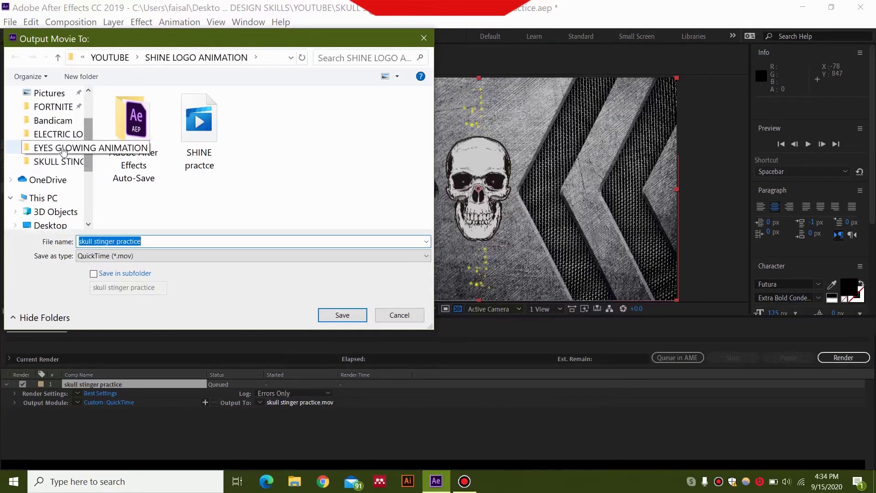
pyautogui.click(196, 241)
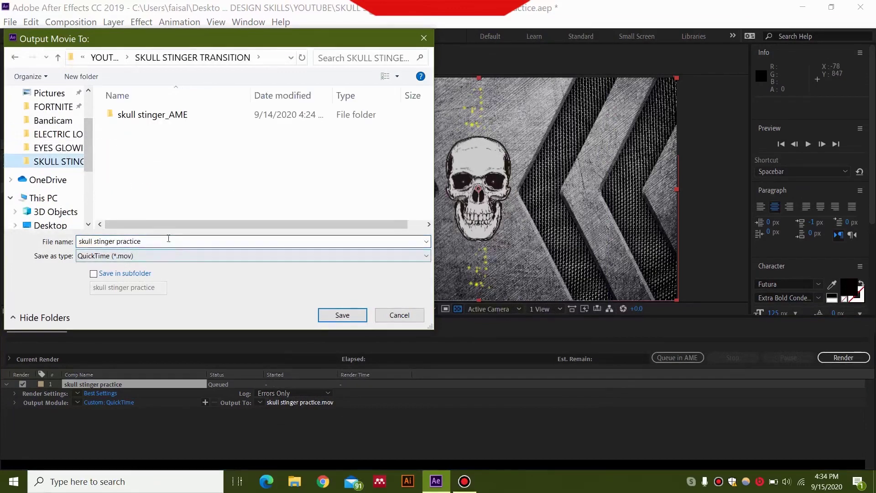
pyautogui.click(341, 314)
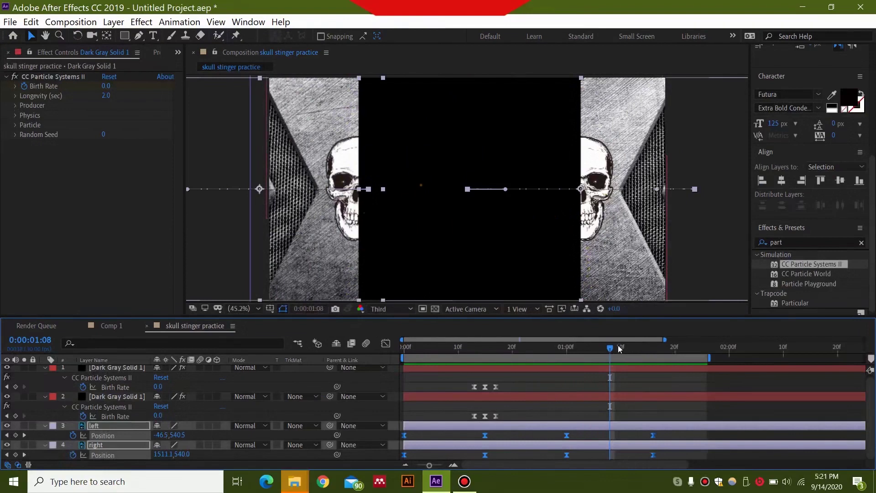
pyautogui.moveTo(611, 347); pyautogui.dragTo(557, 360)
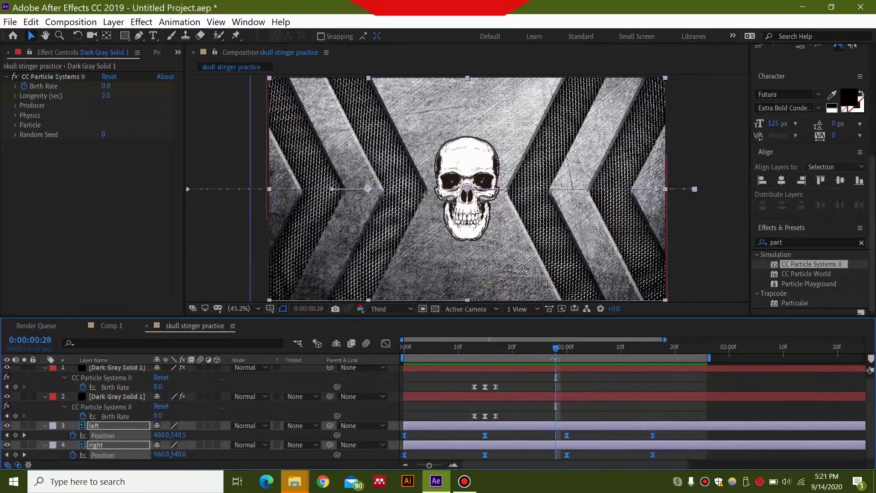